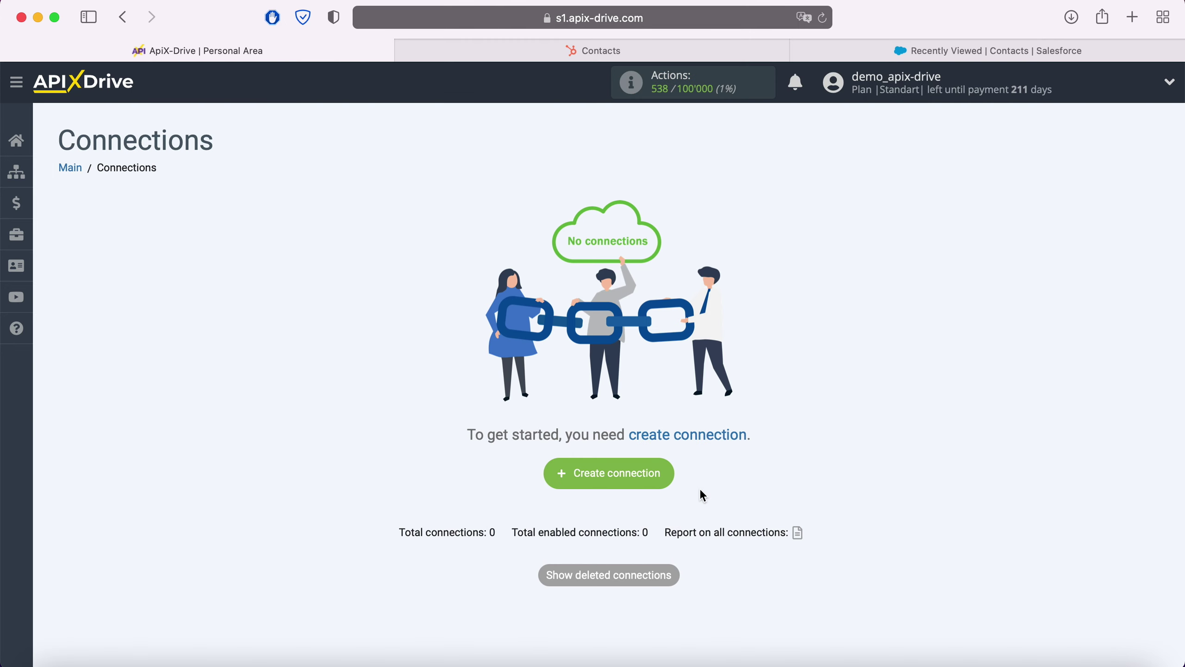
# Step: Create a new connection with Hubspot as the data source system
pyautogui.click(662, 473)
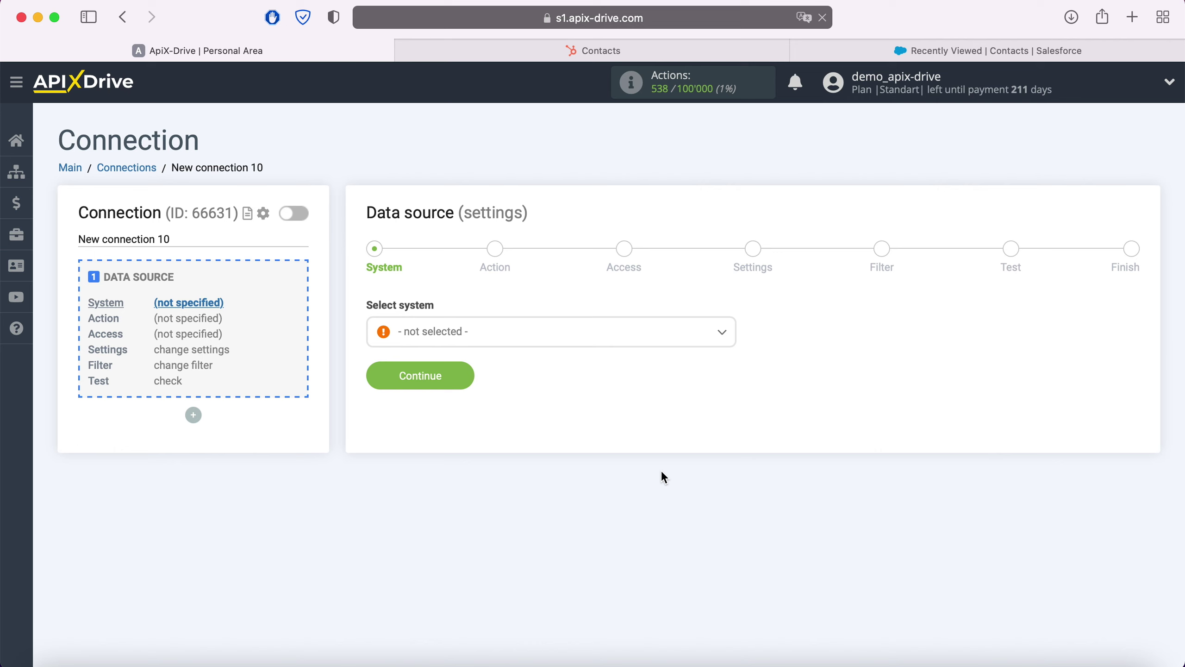
pyautogui.click(520, 333)
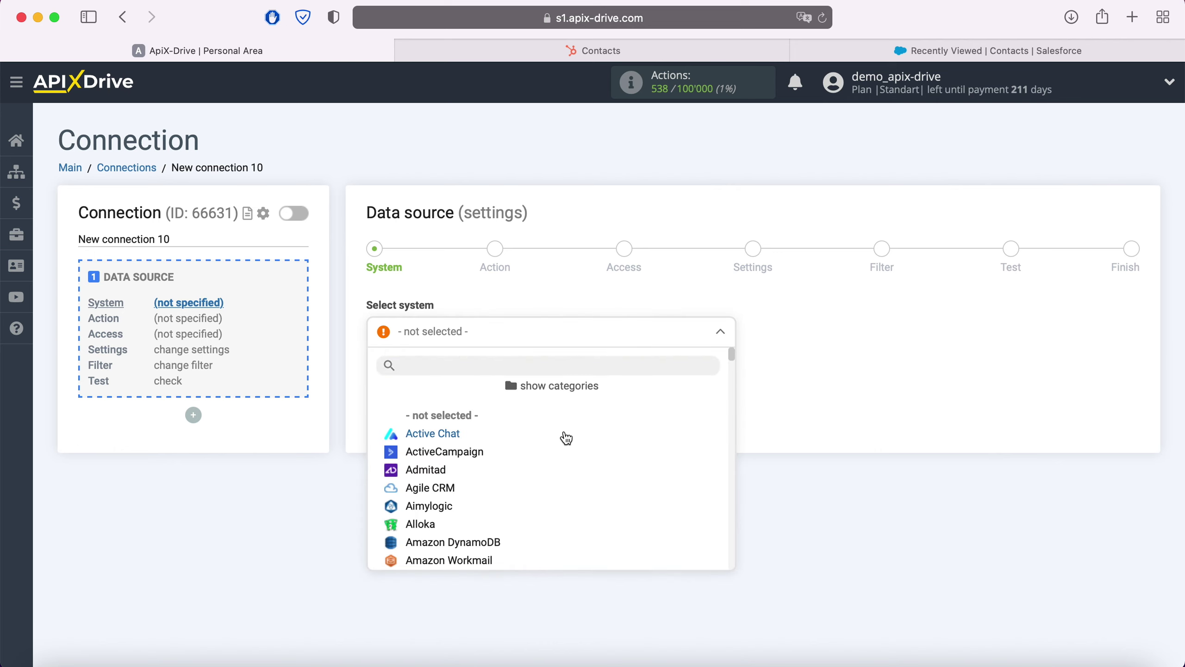
pyautogui.scroll(-20, 566, 438)
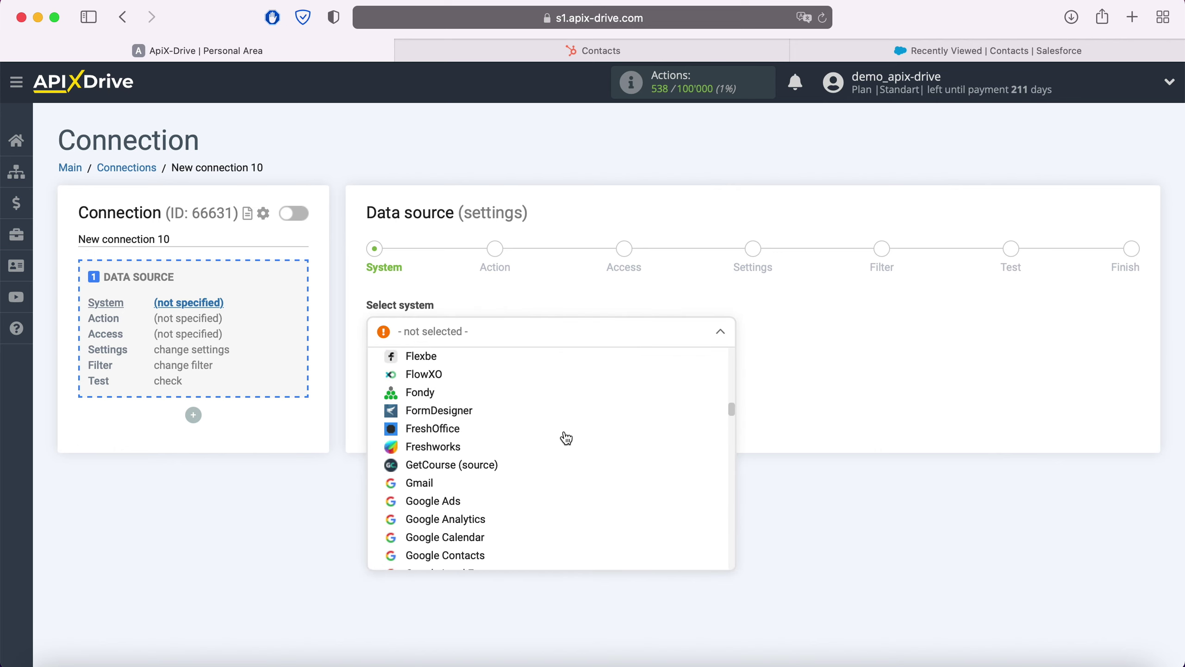
pyautogui.scroll(-5, 566, 438)
pyautogui.click(423, 455)
pyautogui.click(464, 377)
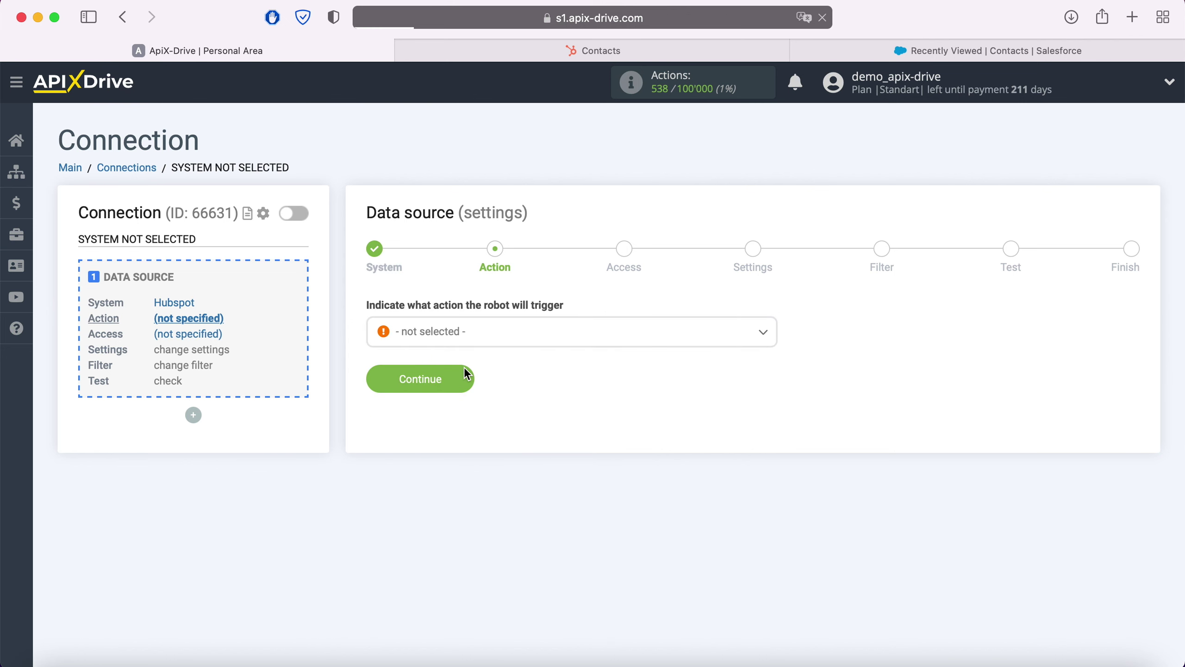
# Step: Set the Hubspot action to 'Get Contacts (new)' and begin connecting a HubSpot account
pyautogui.click(488, 332)
pyautogui.click(476, 416)
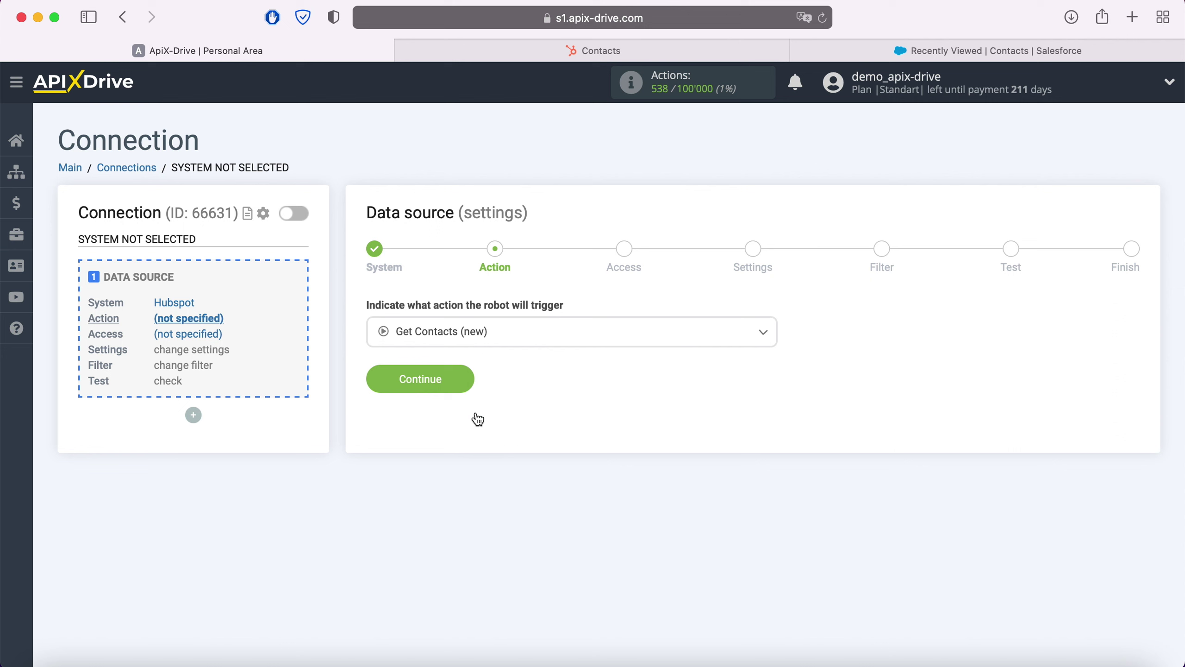
pyautogui.click(466, 380)
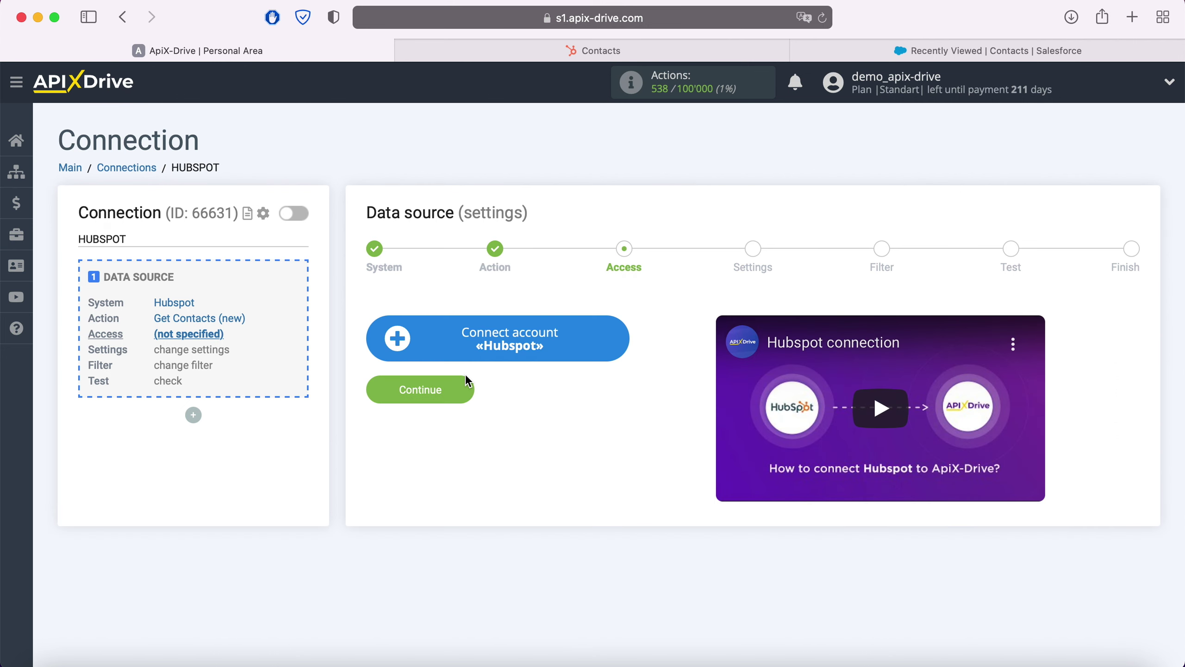
pyautogui.click(616, 343)
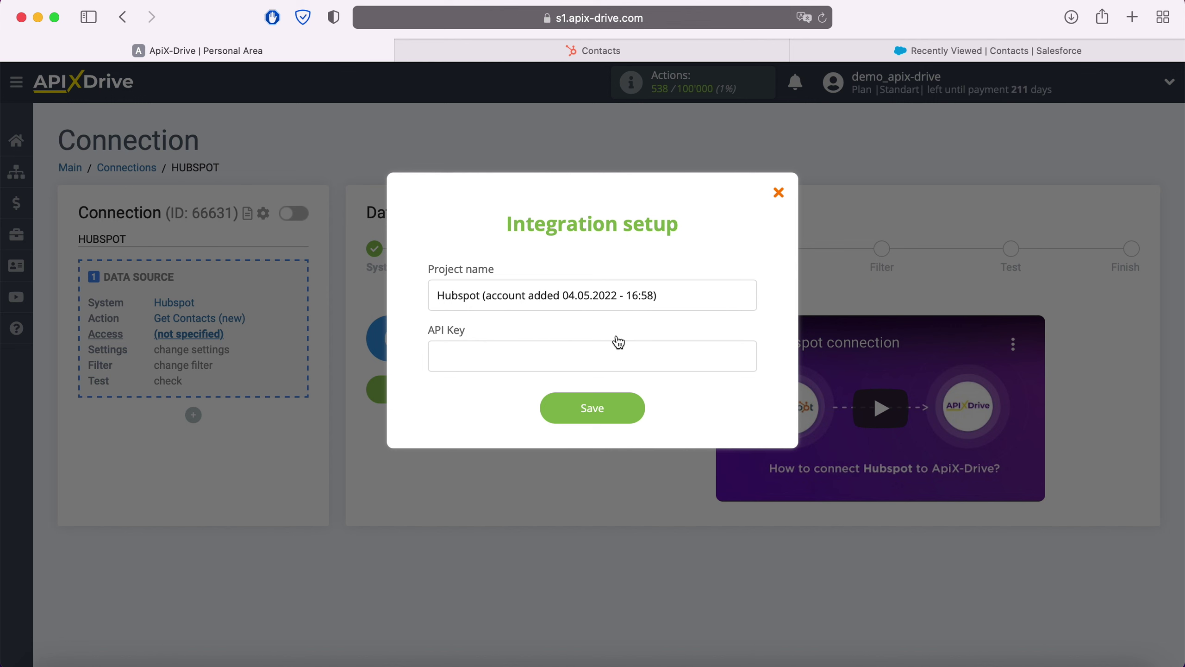
# Step: In HubSpot, go to the API Key page under Settings > Integrations
pyautogui.click(641, 47)
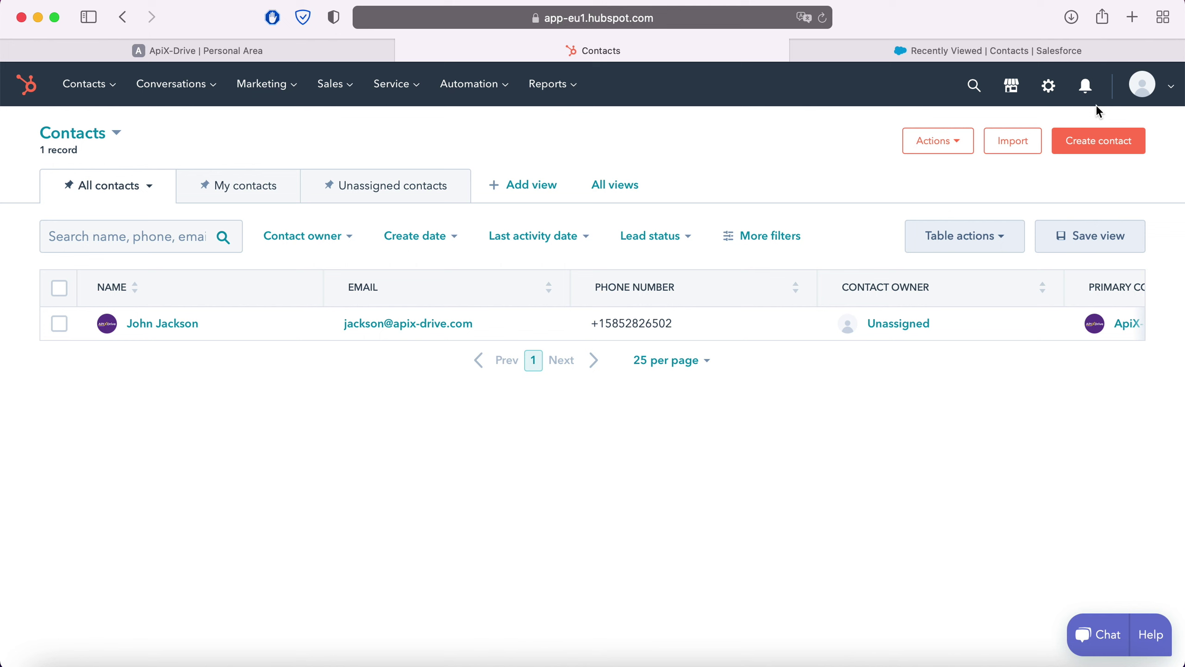
pyautogui.click(1166, 92)
pyautogui.click(1059, 181)
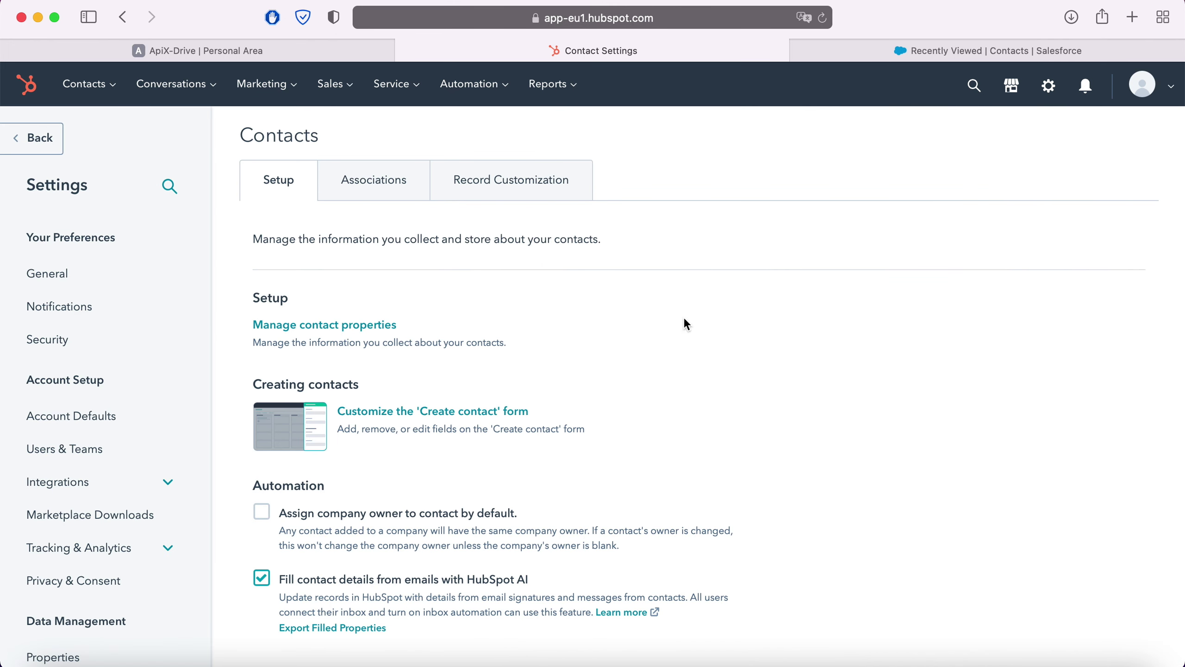
pyautogui.click(87, 484)
pyautogui.click(56, 590)
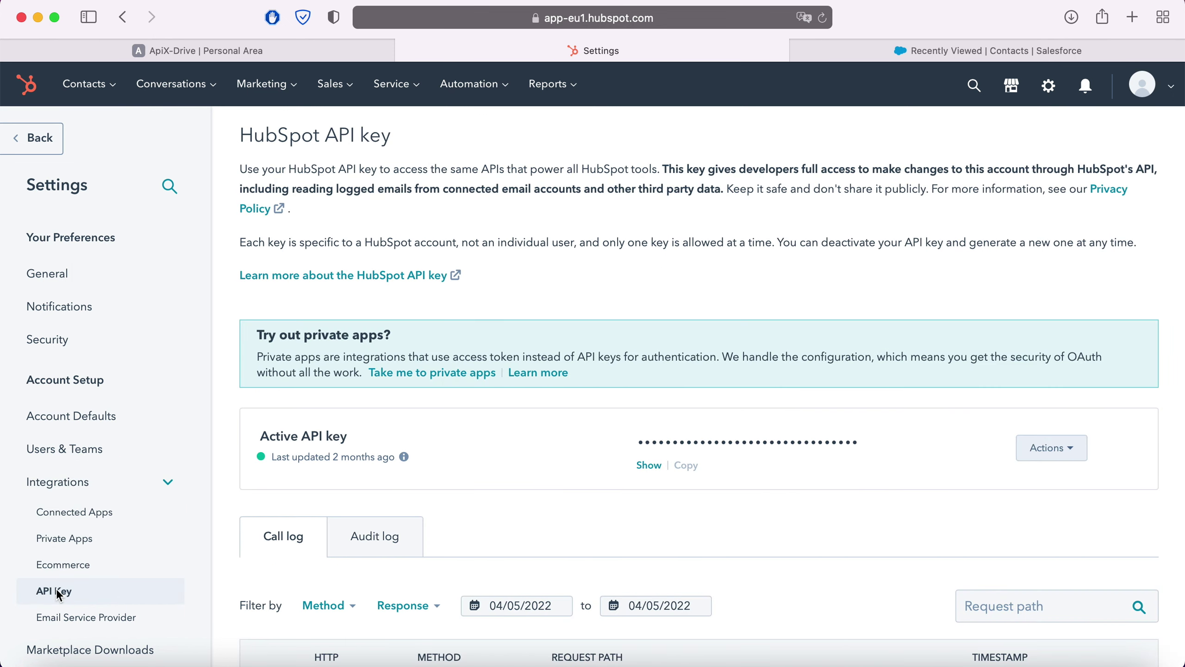
# Step: Reveal the active HubSpot API key and copy it
pyautogui.click(649, 465)
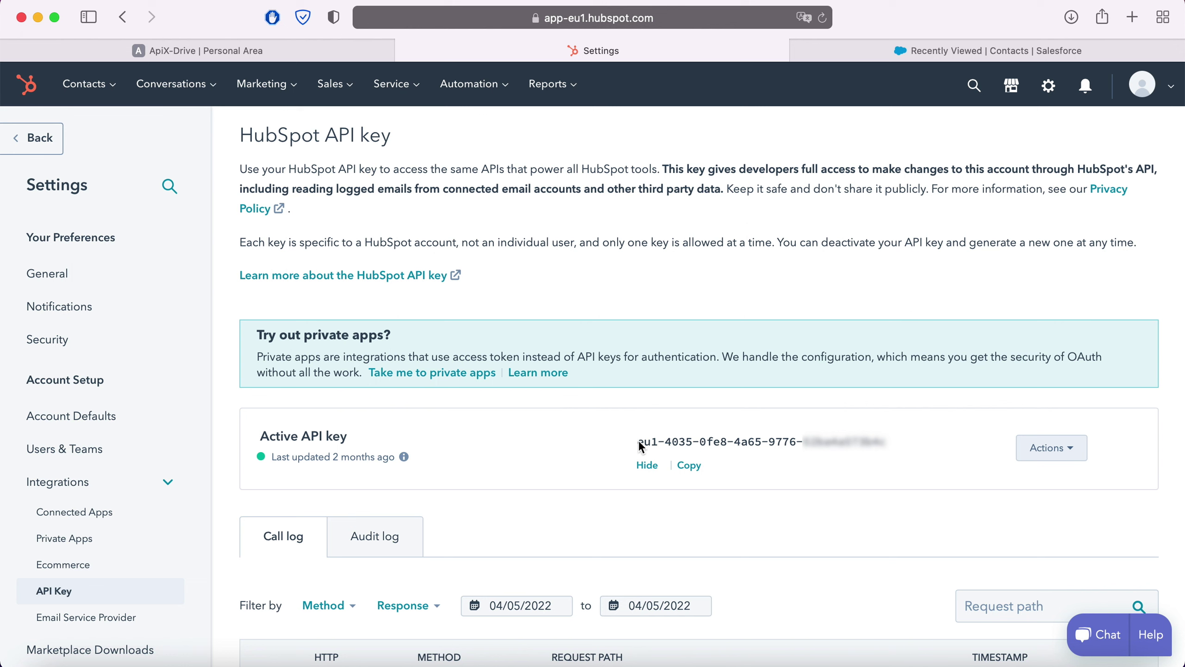
pyautogui.moveTo(638, 443); pyautogui.dragTo(876, 443)
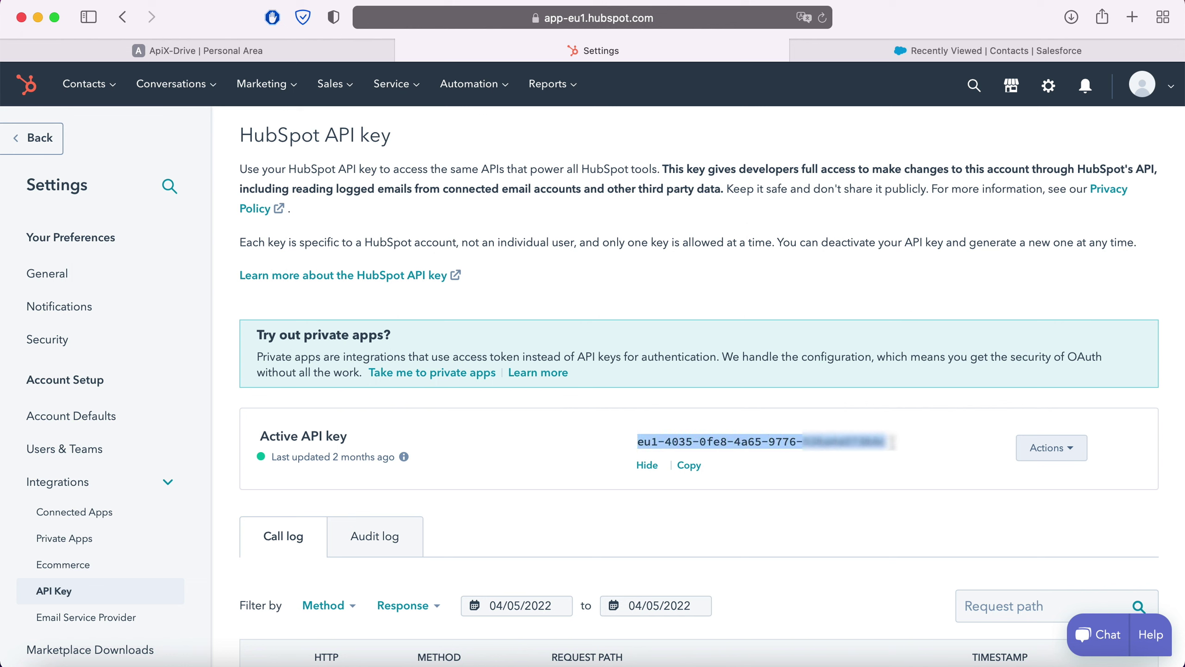
pyautogui.rightClick(871, 449)
pyautogui.click(895, 451)
# Step: Paste the HubSpot API key into ApiX-Drive's API Key field and save the connection
pyautogui.click(273, 46)
pyautogui.rightClick(466, 355)
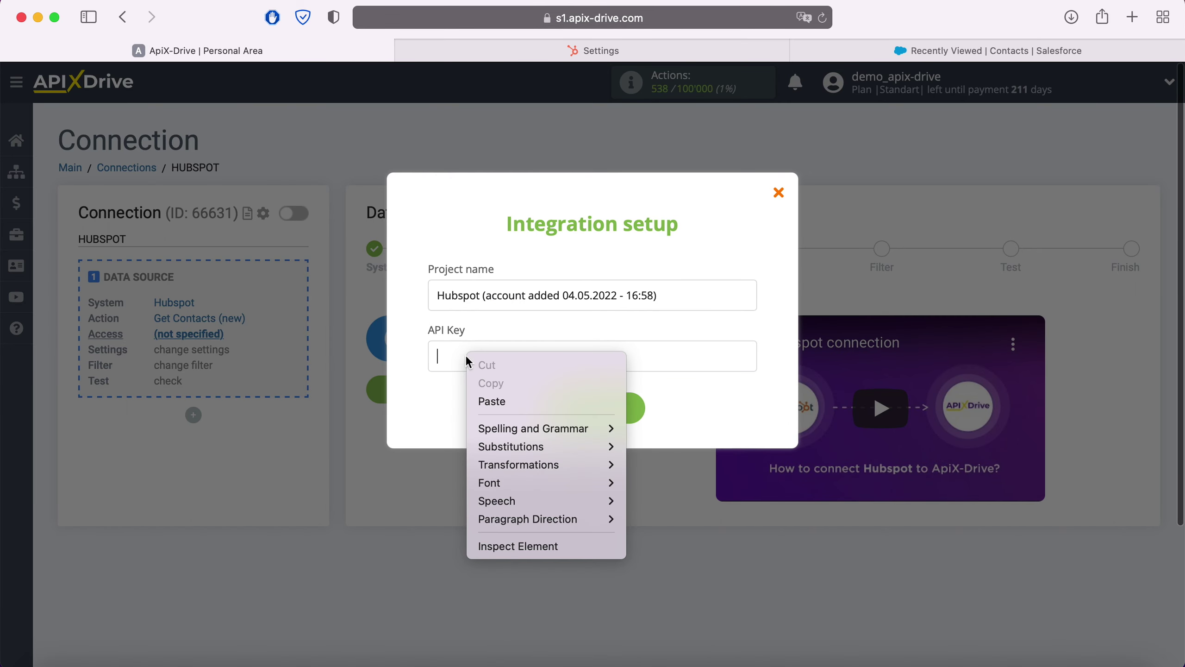
pyautogui.click(501, 395)
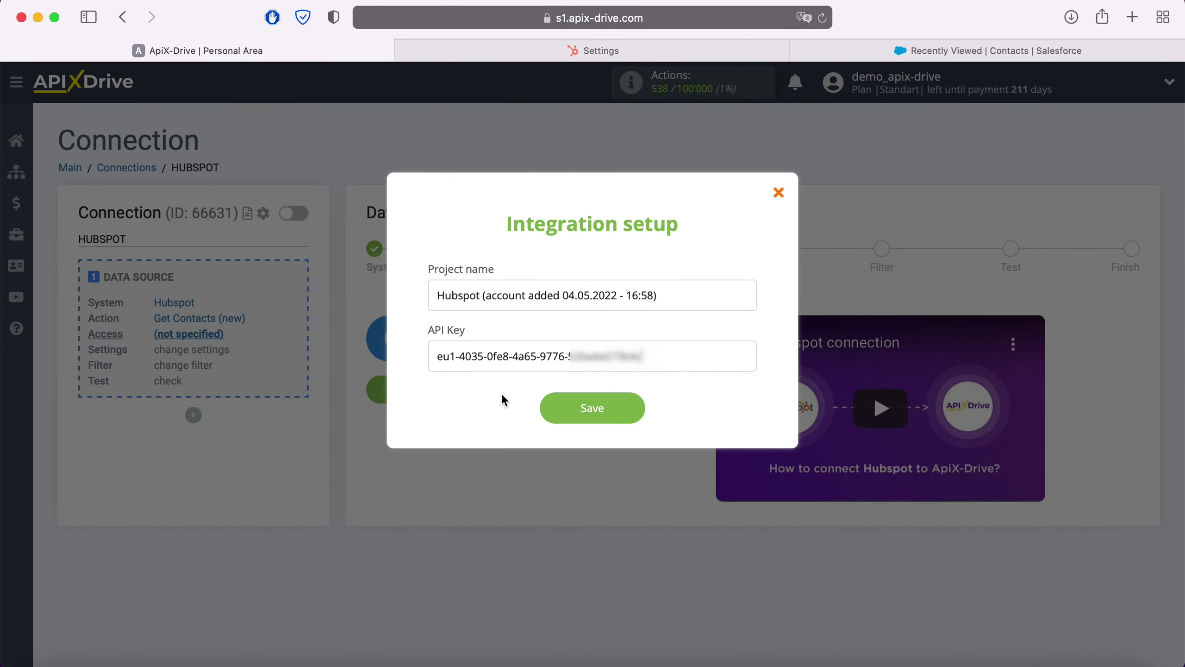
pyautogui.click(572, 405)
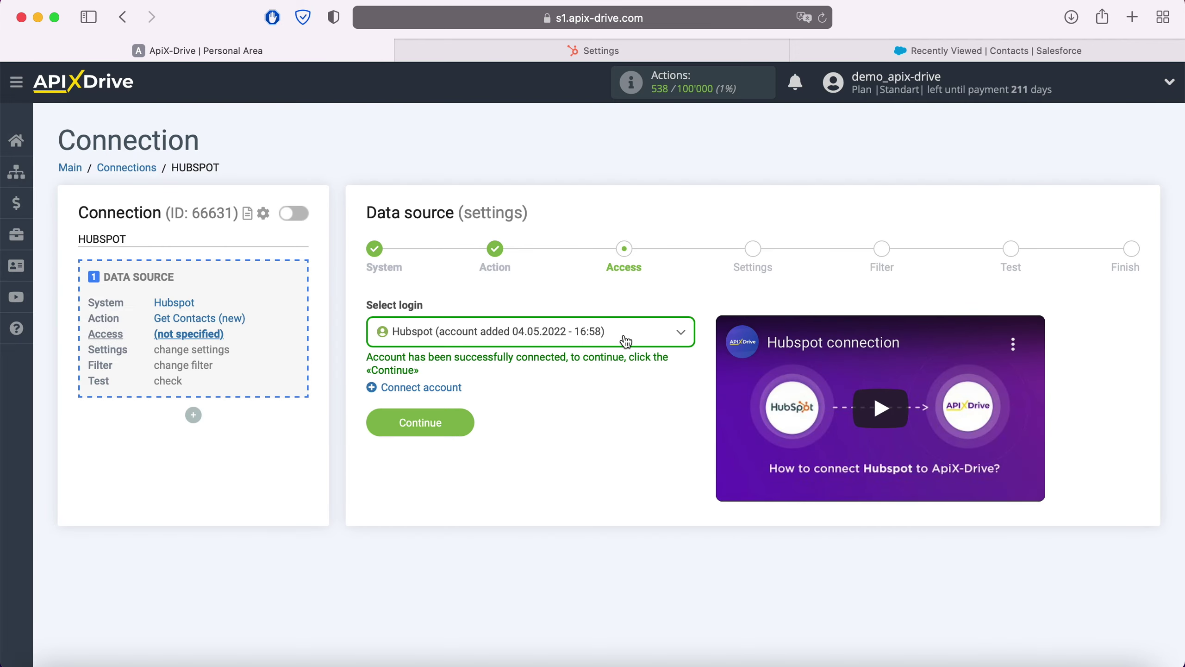
# Step: Select the new Hubspot login and continue to the source Settings step
pyautogui.click(623, 339)
pyautogui.click(567, 430)
pyautogui.click(465, 423)
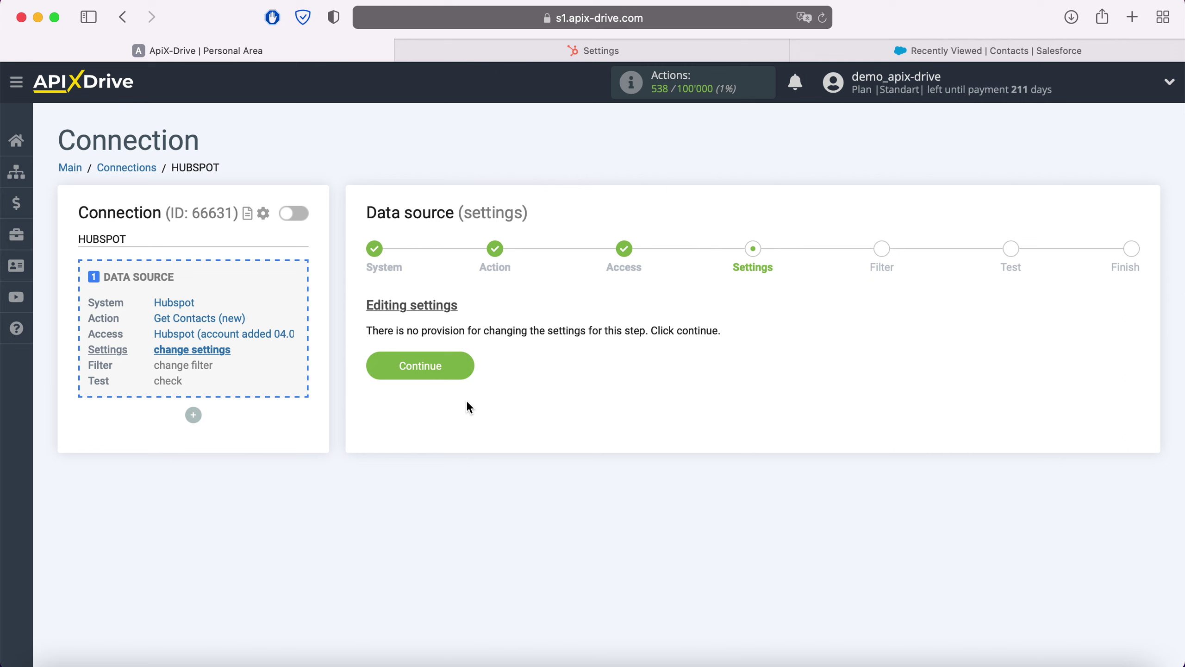
# Step: Skip the settings and filter steps, review the Hubspot test contact data, and finish the source
pyautogui.click(466, 368)
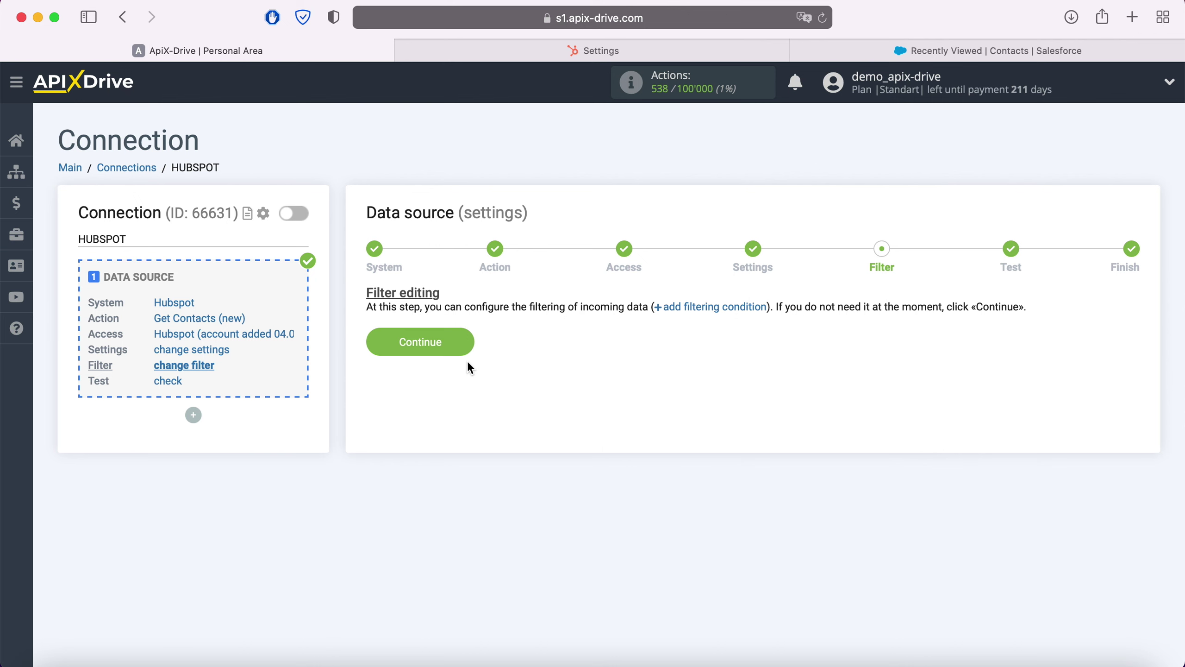
pyautogui.click(466, 344)
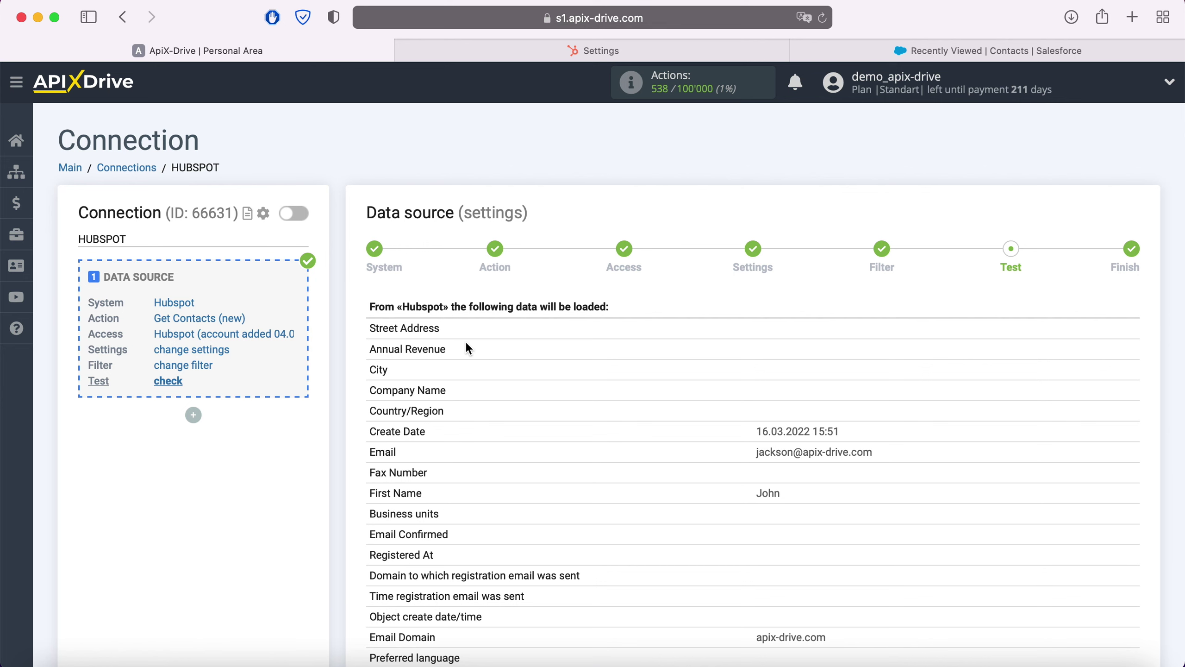
pyautogui.scroll(-10, 467, 347)
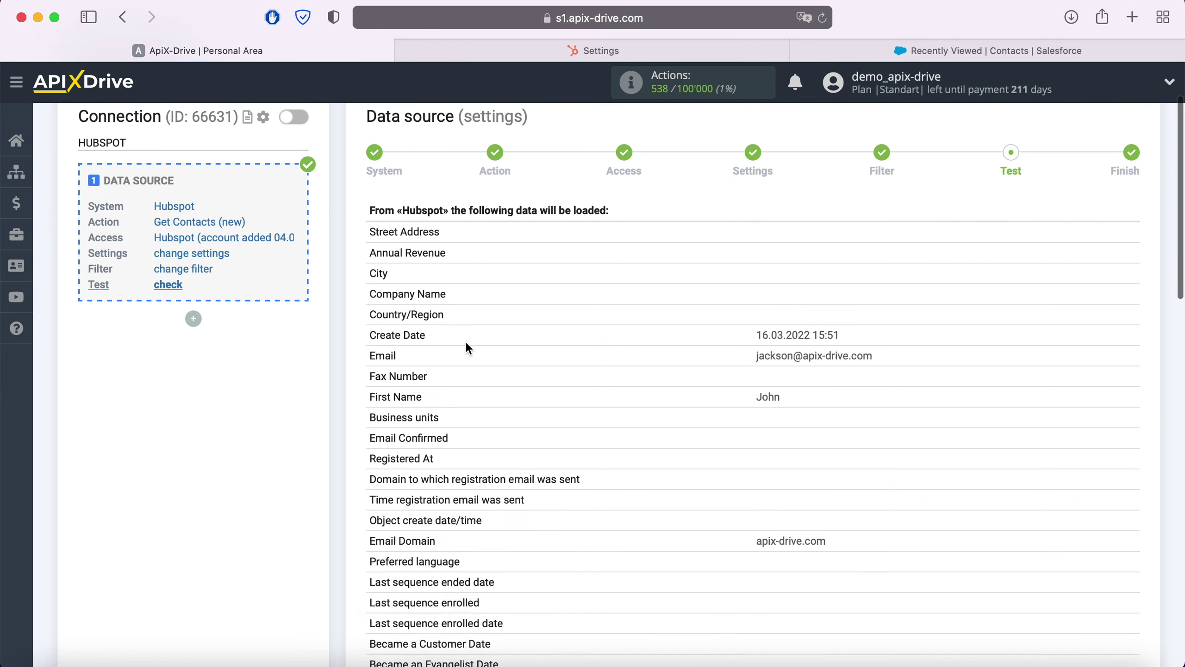
pyautogui.scroll(-8, 467, 348)
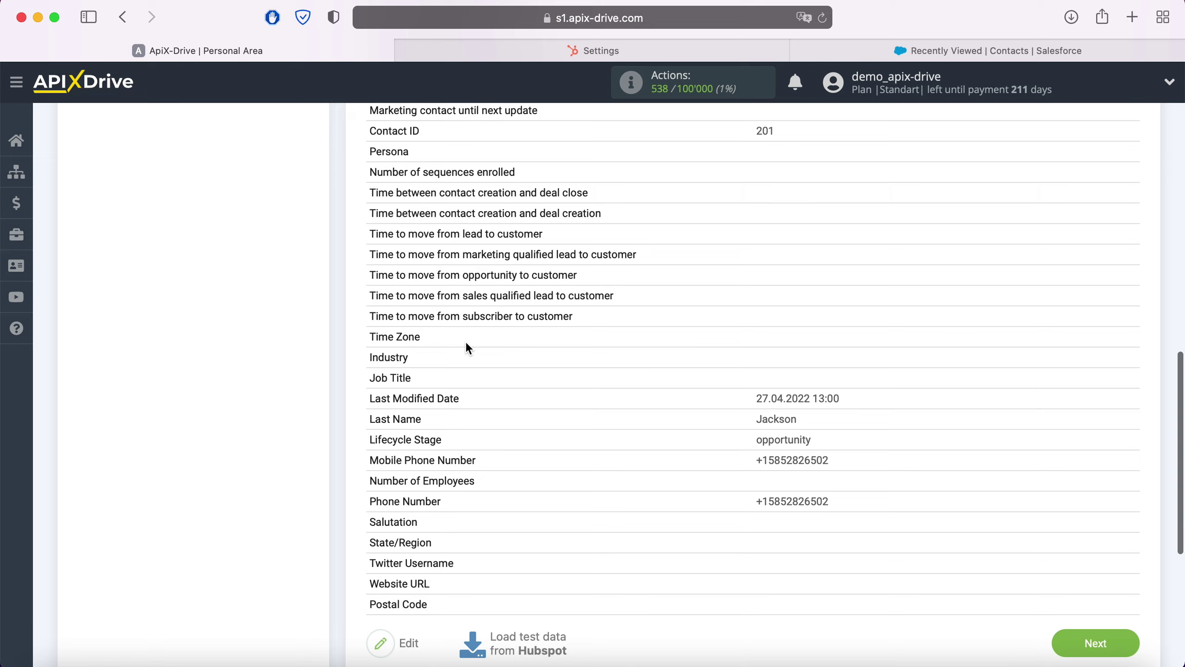
pyautogui.click(1119, 513)
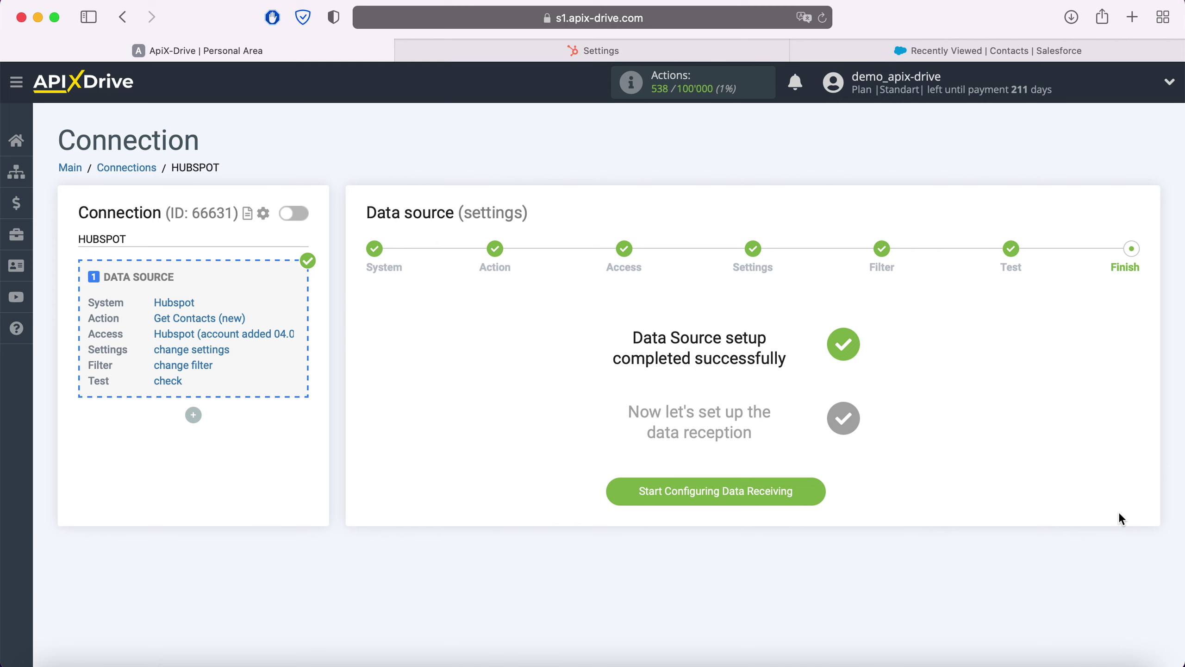
# Step: Start the data destination setup with Salesforce CRM as the system
pyautogui.click(813, 482)
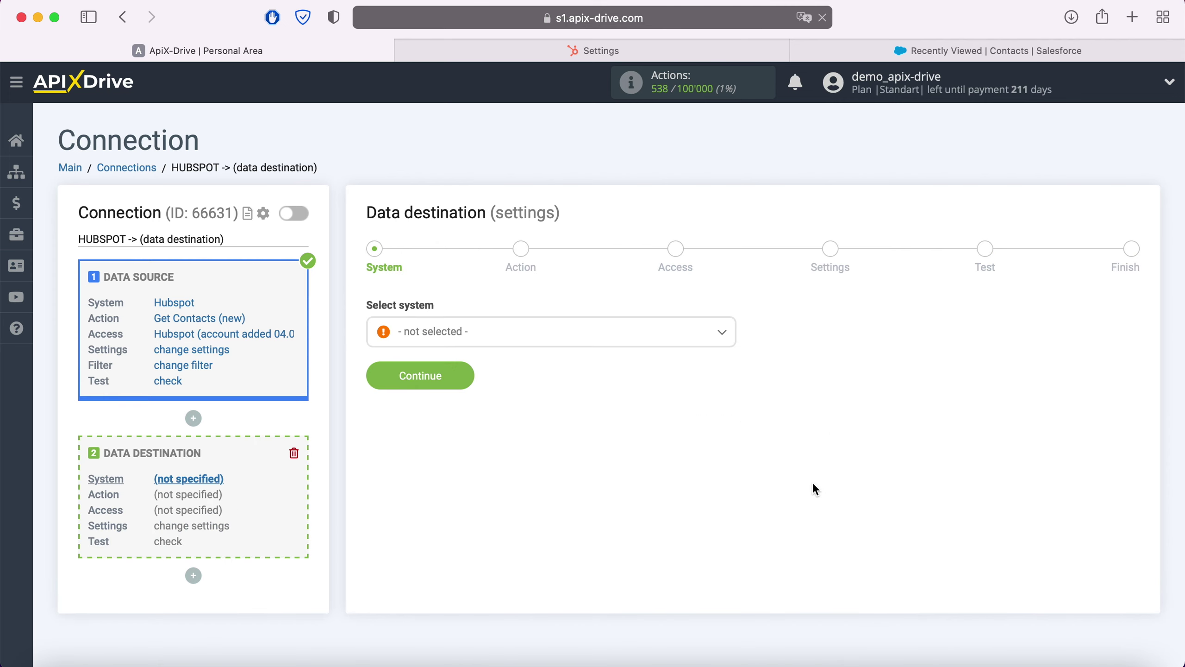
pyautogui.click(610, 346)
pyautogui.scroll(-15, 605, 485)
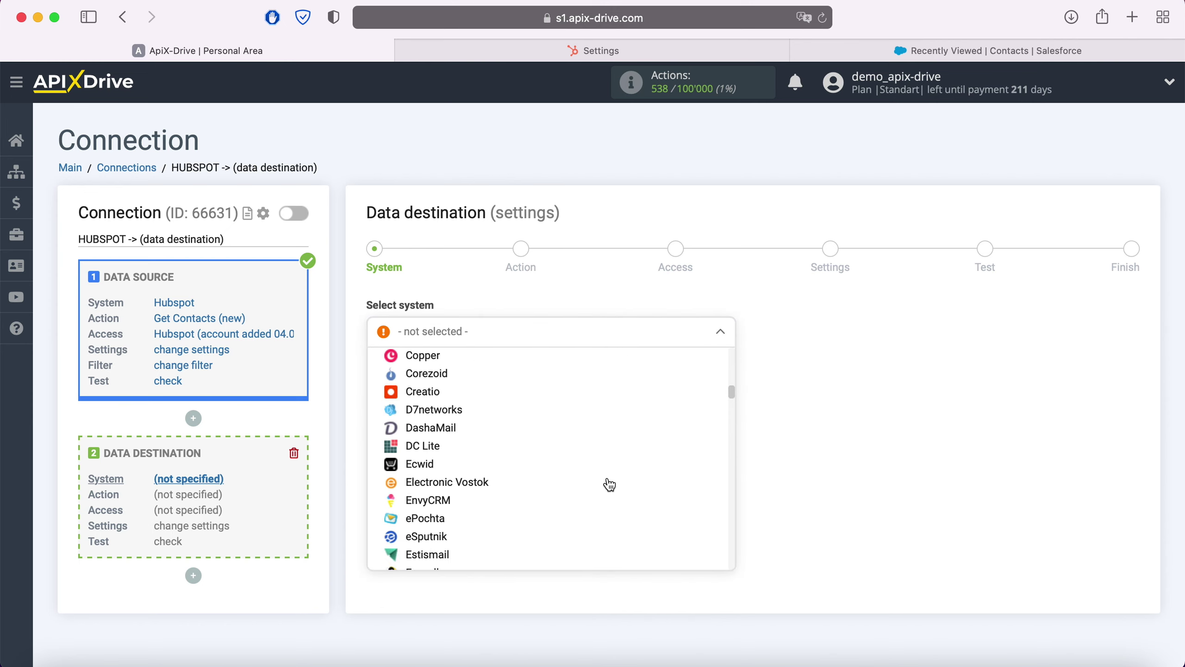
pyautogui.scroll(-20, 610, 484)
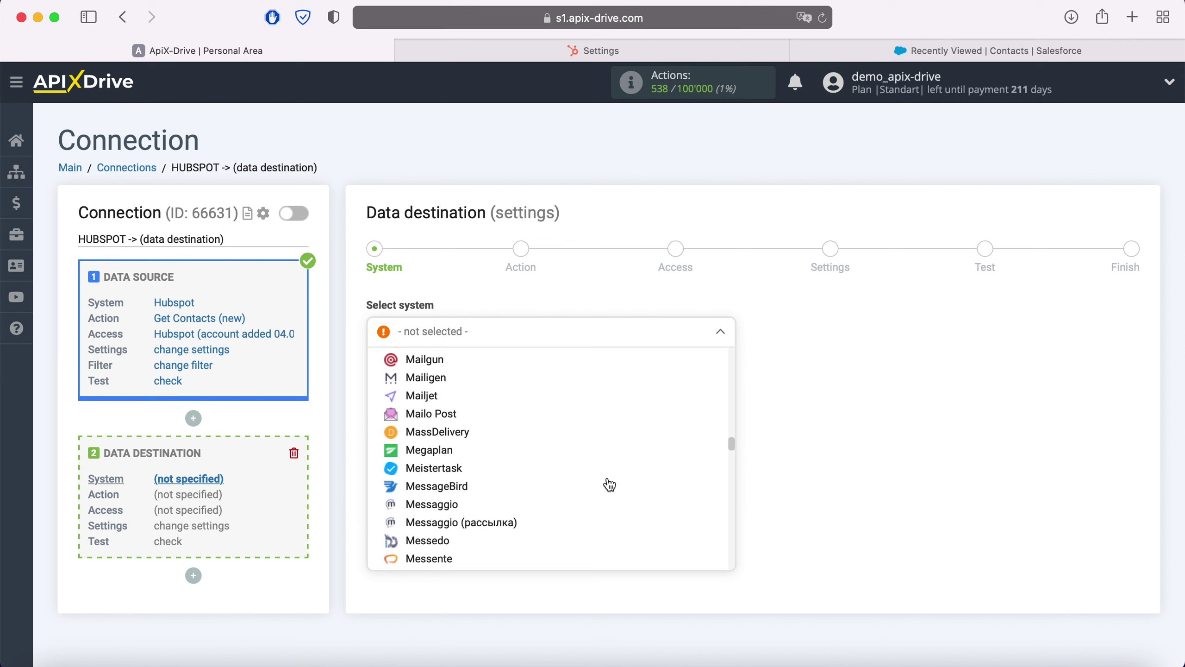
pyautogui.scroll(-20, 609, 484)
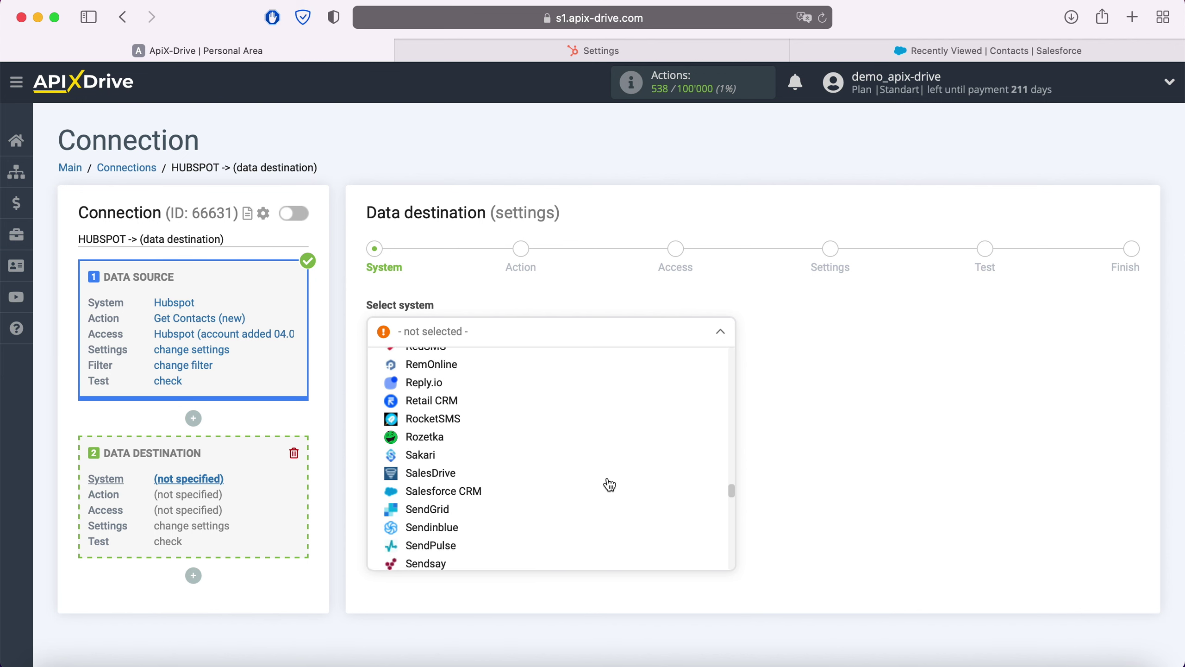
pyautogui.click(476, 463)
pyautogui.click(464, 377)
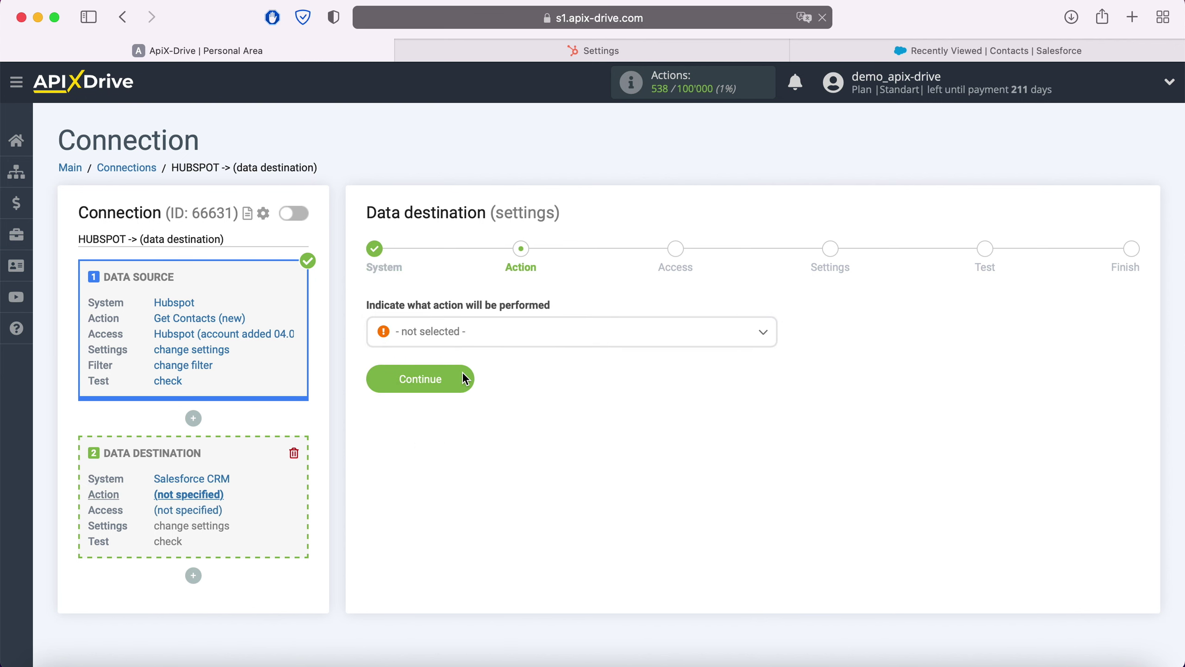
# Step: Choose 'Create Contacts' as the Salesforce CRM action and go to account access
pyautogui.click(479, 345)
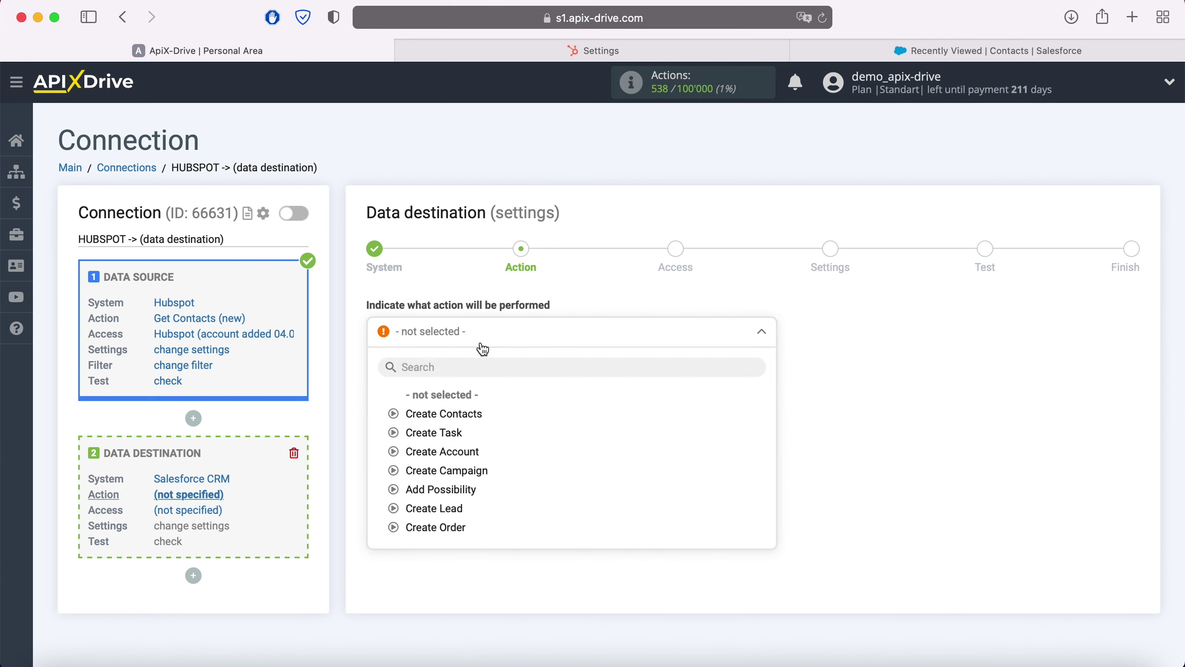
pyautogui.click(469, 414)
pyautogui.click(464, 378)
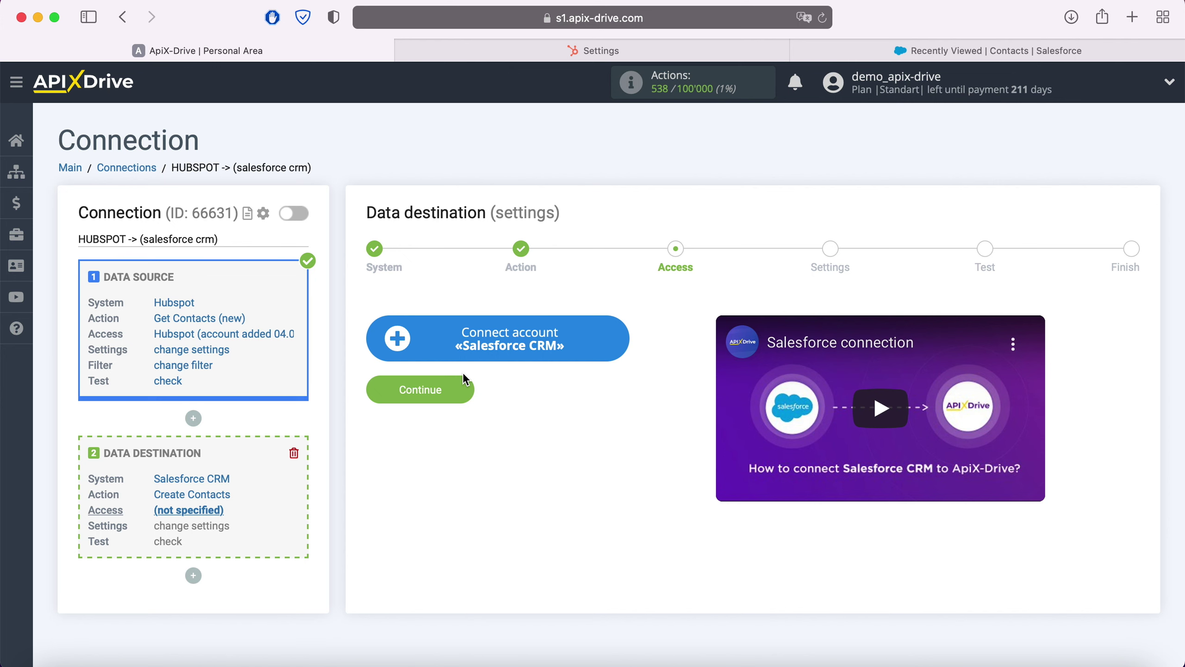
# Step: Log in to Salesforce with the account username and password to authorize ApiX-Drive
pyautogui.click(612, 341)
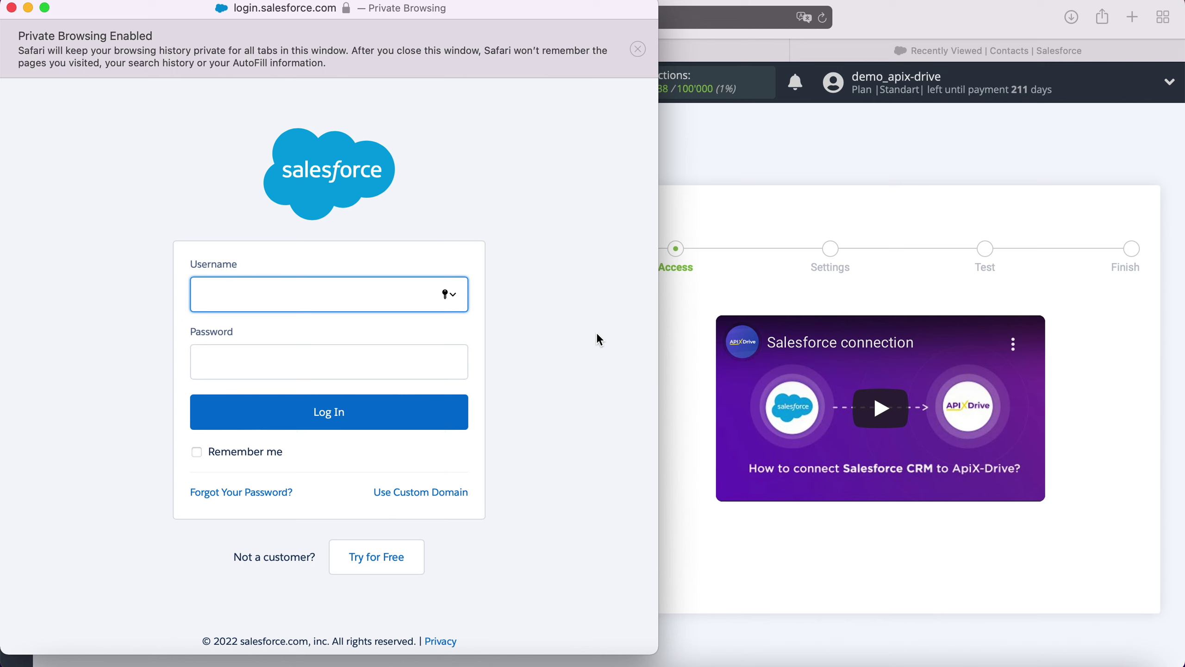
pyautogui.rightClick(287, 296)
pyautogui.click(311, 341)
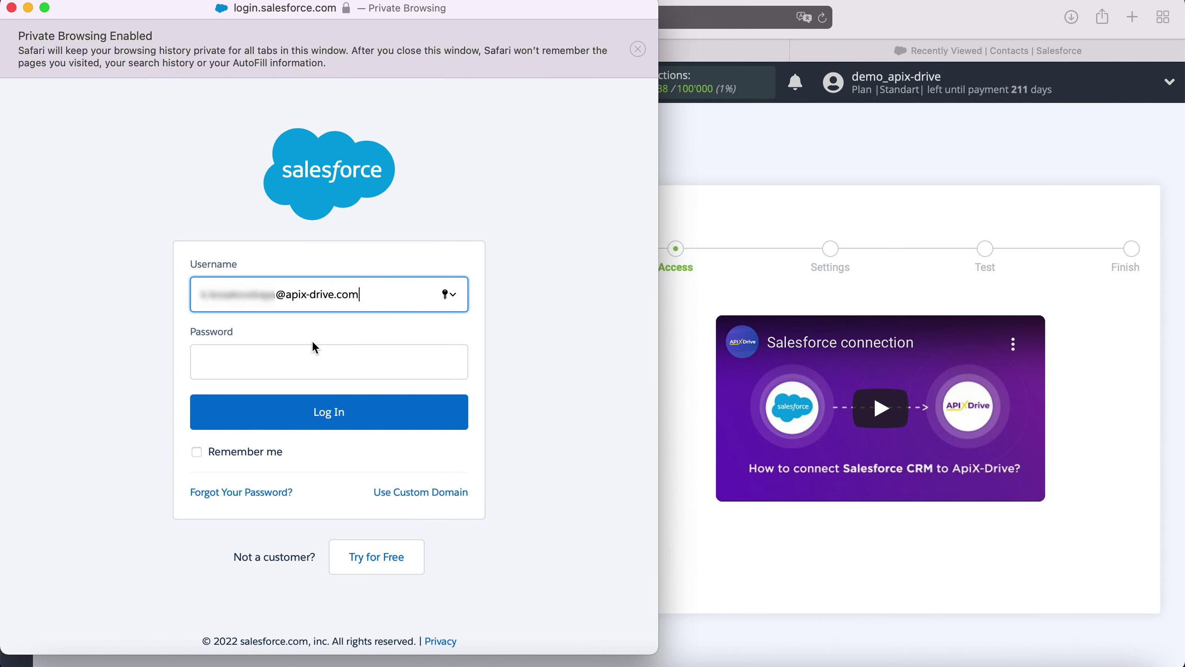
pyautogui.click(283, 368)
pyautogui.write('********')
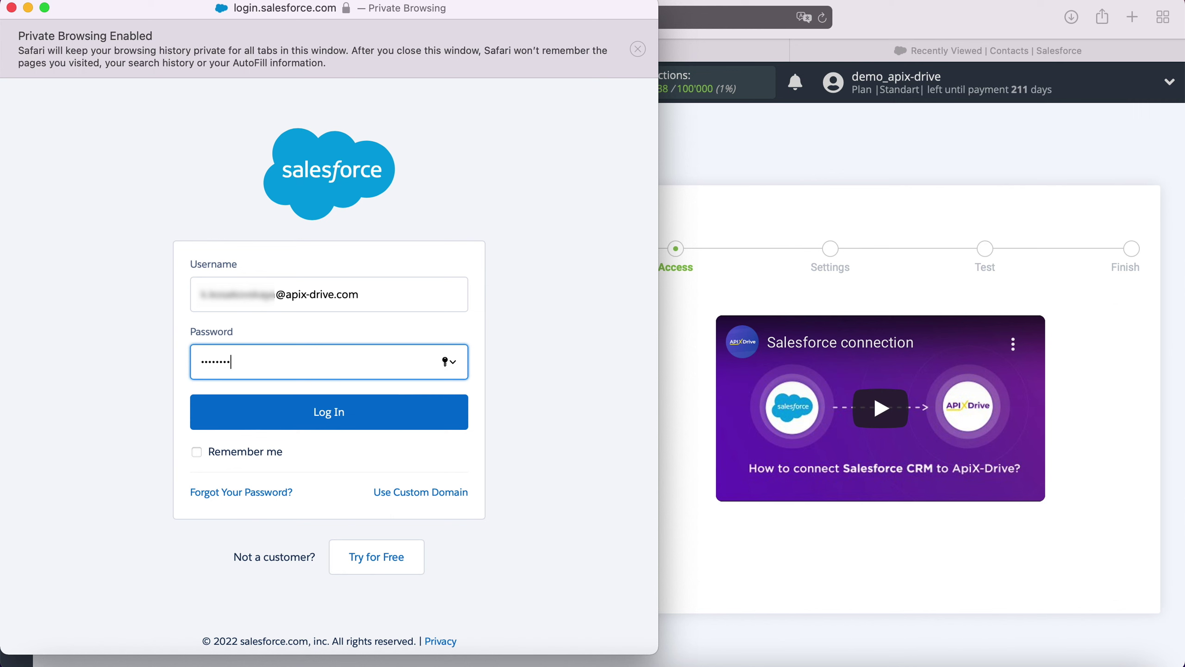
pyautogui.write('****')
pyautogui.click(335, 412)
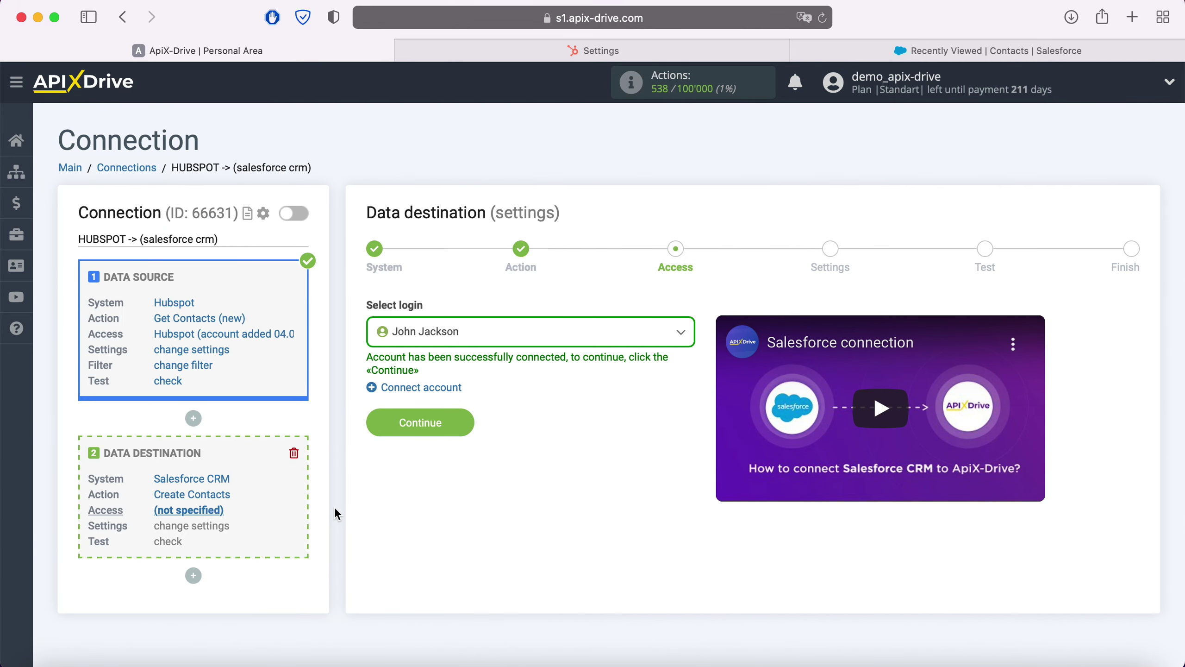
# Step: Select the connected Salesforce account as the login and continue to the destination field Settings
pyautogui.click(535, 341)
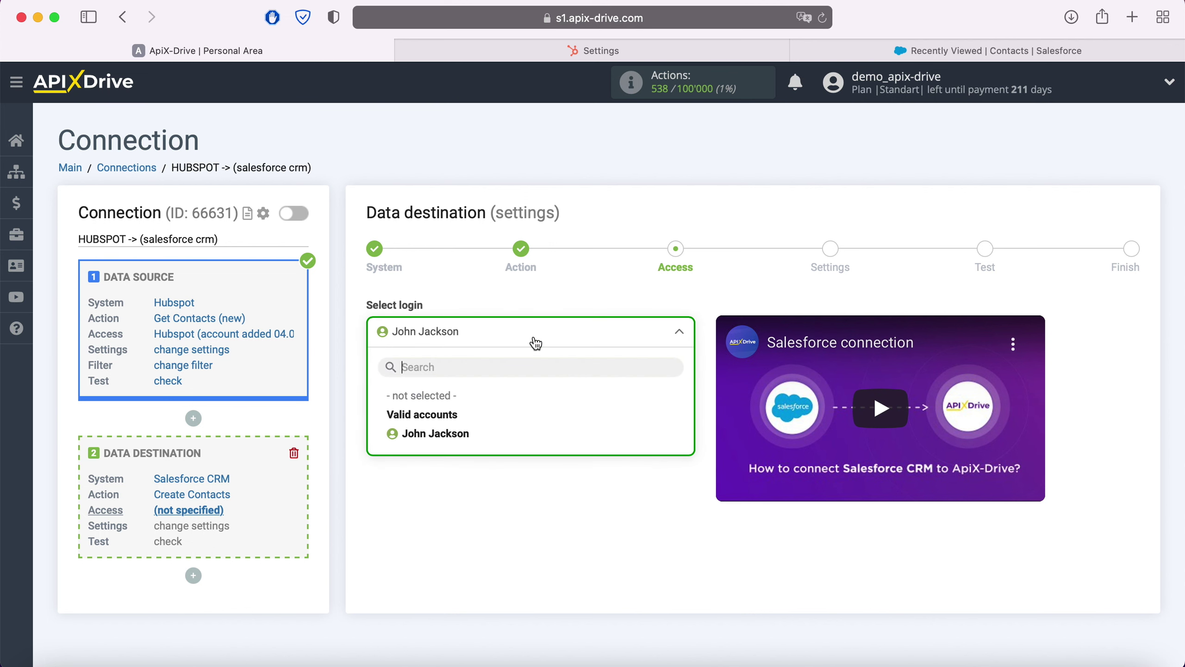
pyautogui.click(478, 437)
pyautogui.click(468, 420)
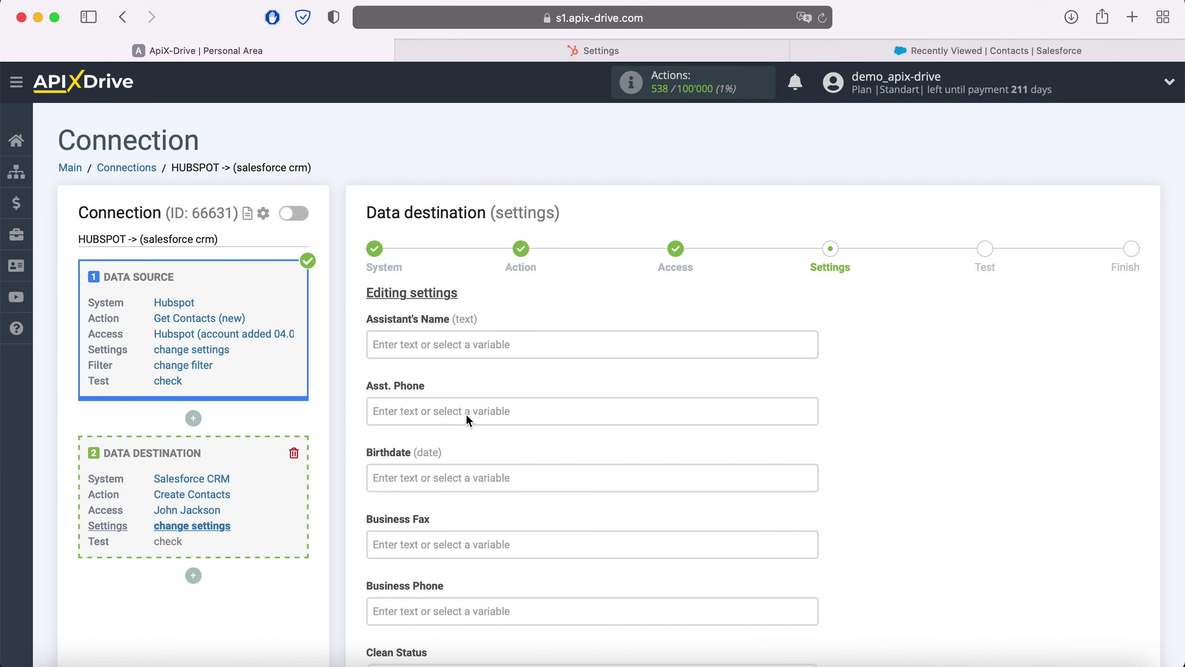
pyautogui.scroll(-8, 468, 416)
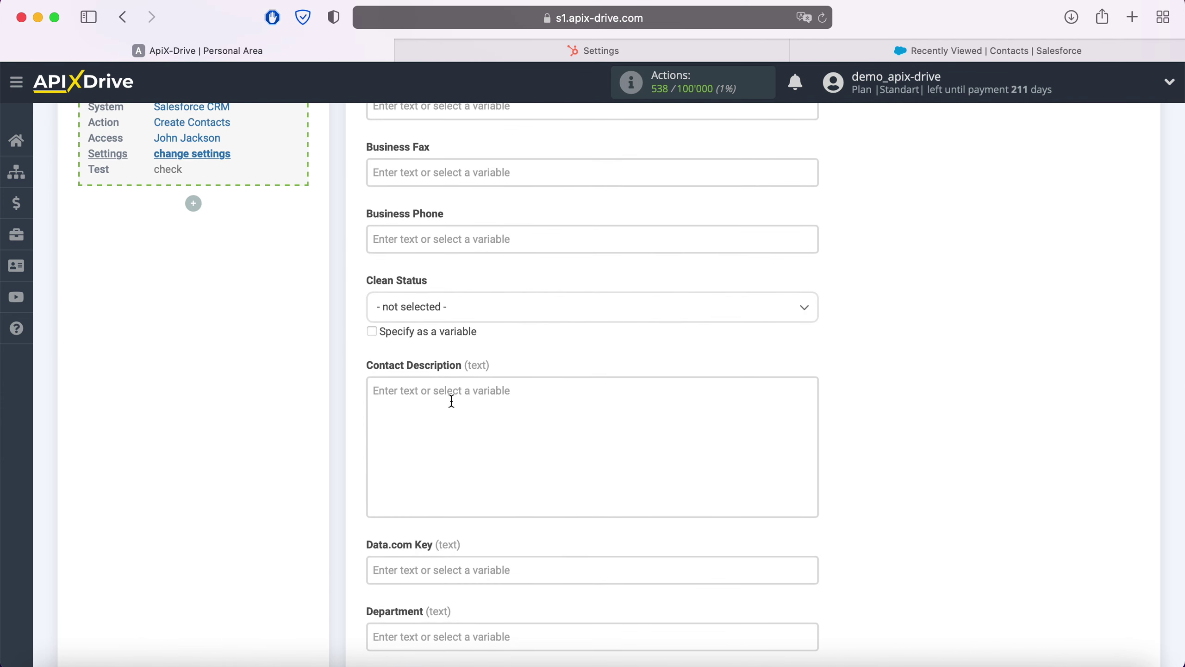
pyautogui.click(443, 393)
pyautogui.scroll(-4, 648, 517)
pyautogui.scroll(-3, 648, 516)
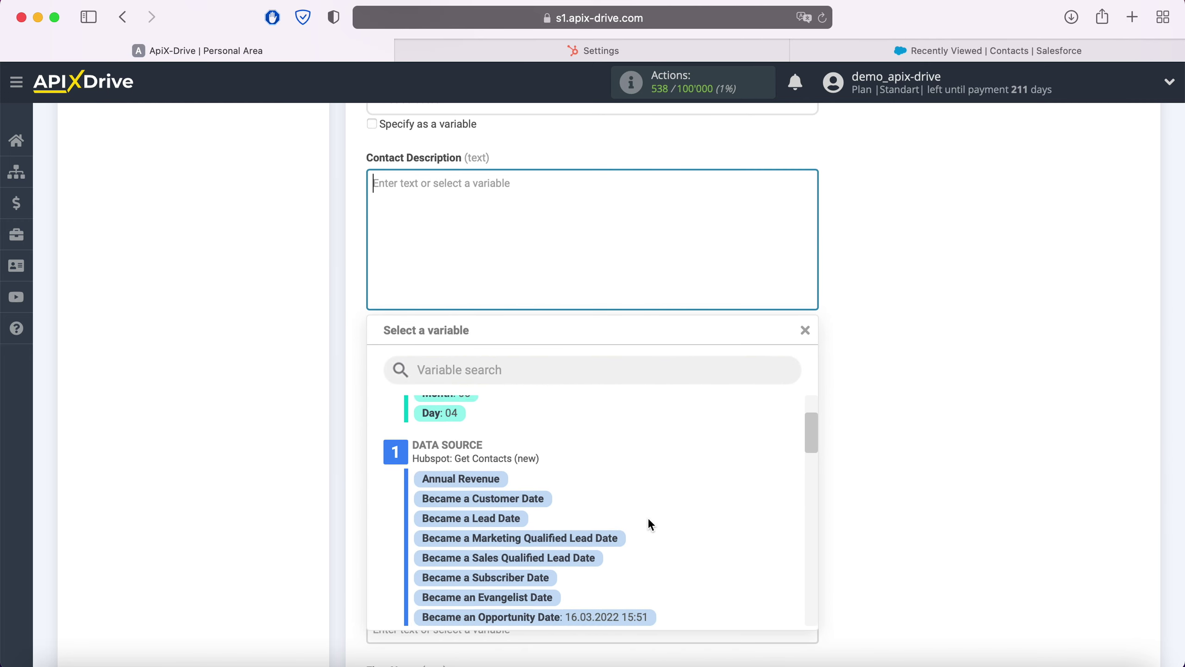
pyautogui.scroll(-1, 648, 516)
pyautogui.click(620, 565)
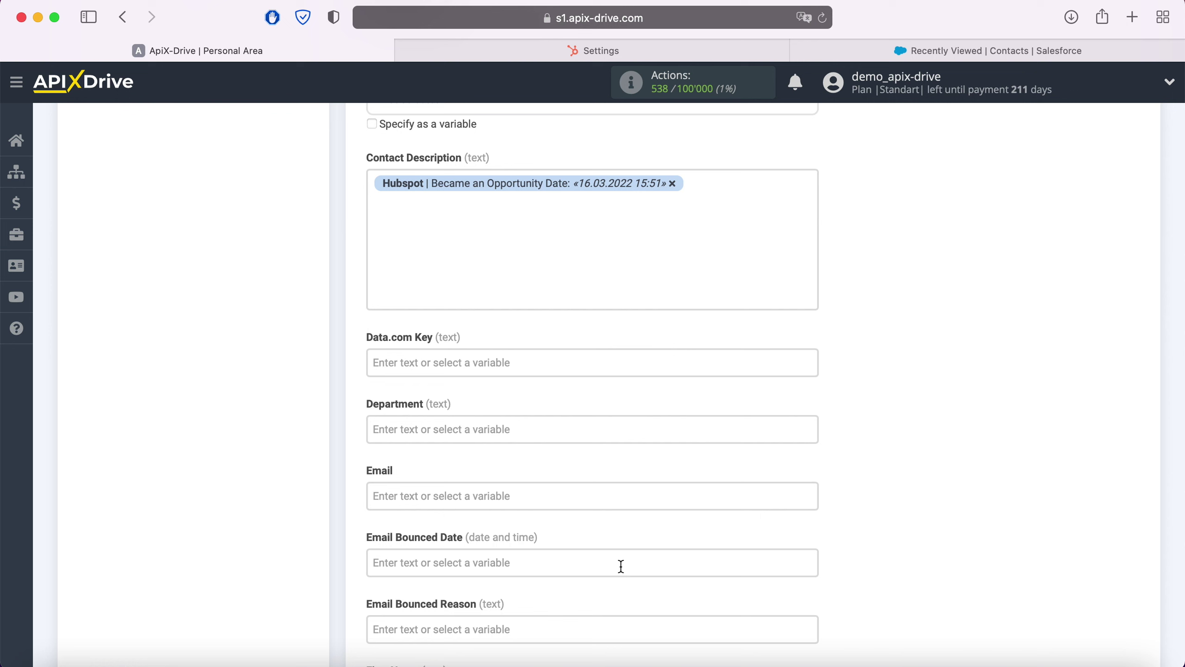
pyautogui.click(378, 193)
pyautogui.write('Date')
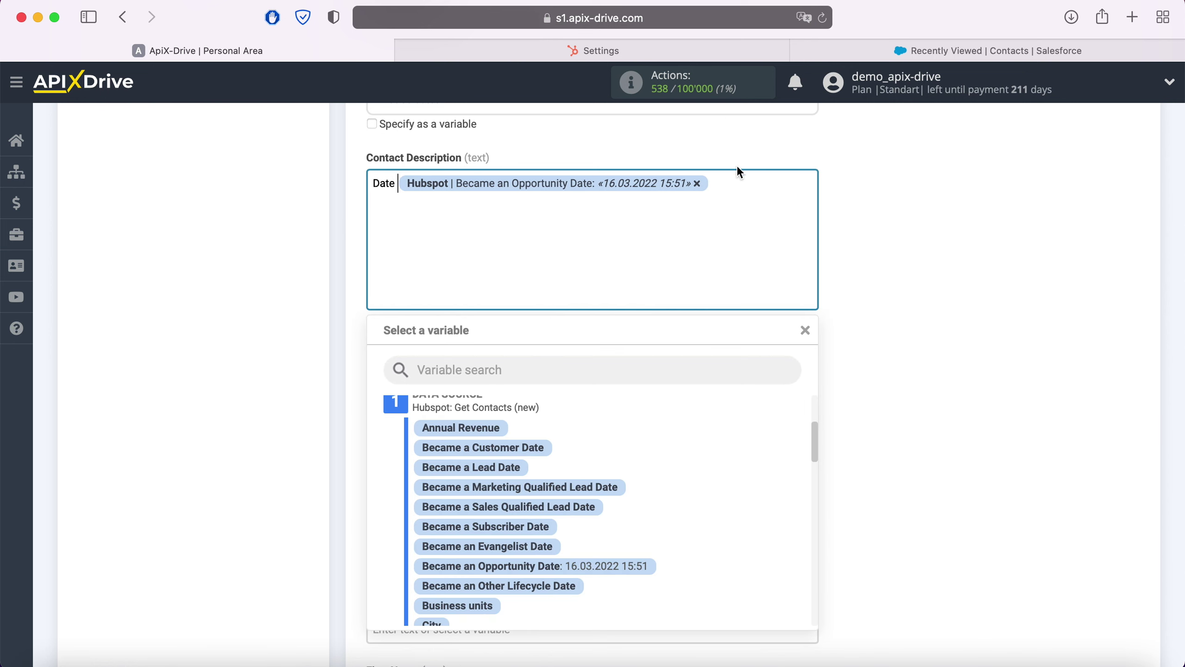
pyautogui.click(734, 180)
pyautogui.press('Return')
pyautogui.write('Web')
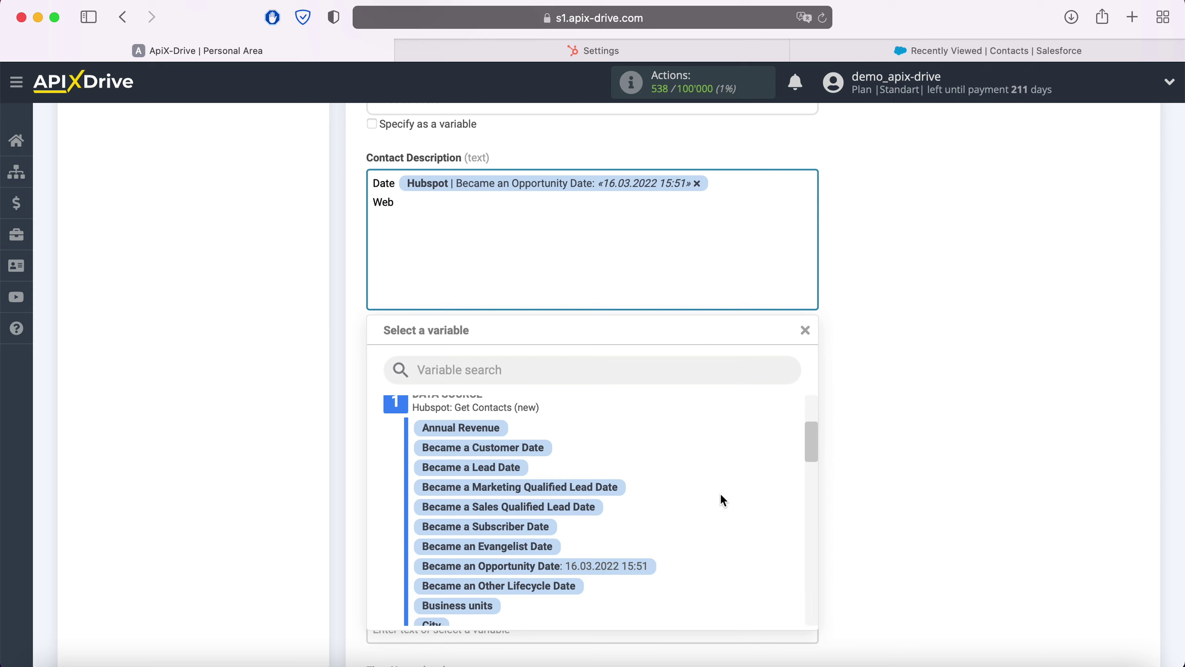
pyautogui.scroll(-5, 718, 499)
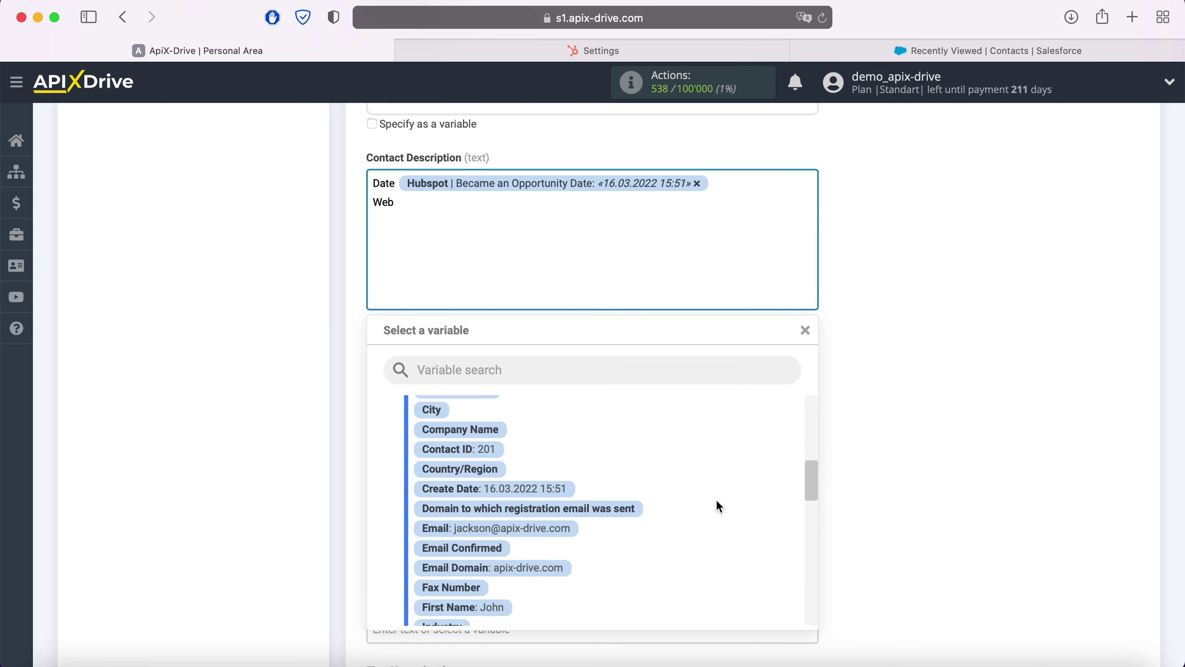
pyautogui.click(558, 568)
pyautogui.scroll(3, 536, 392)
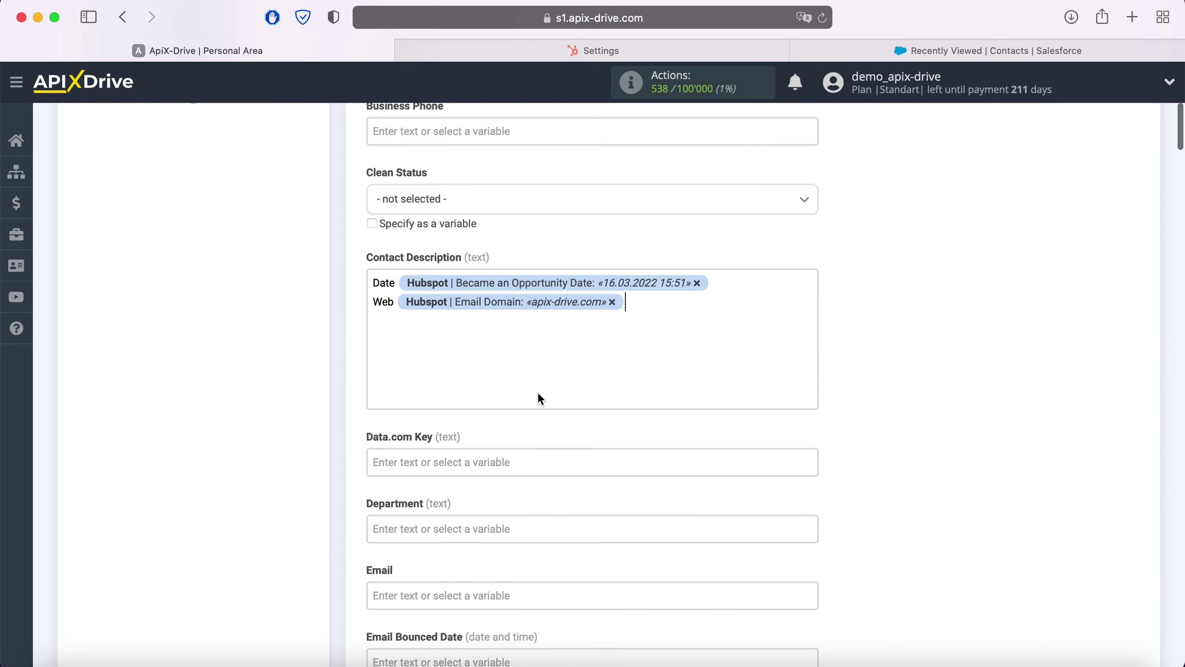
pyautogui.click(522, 199)
pyautogui.click(416, 283)
pyautogui.scroll(-3, 572, 391)
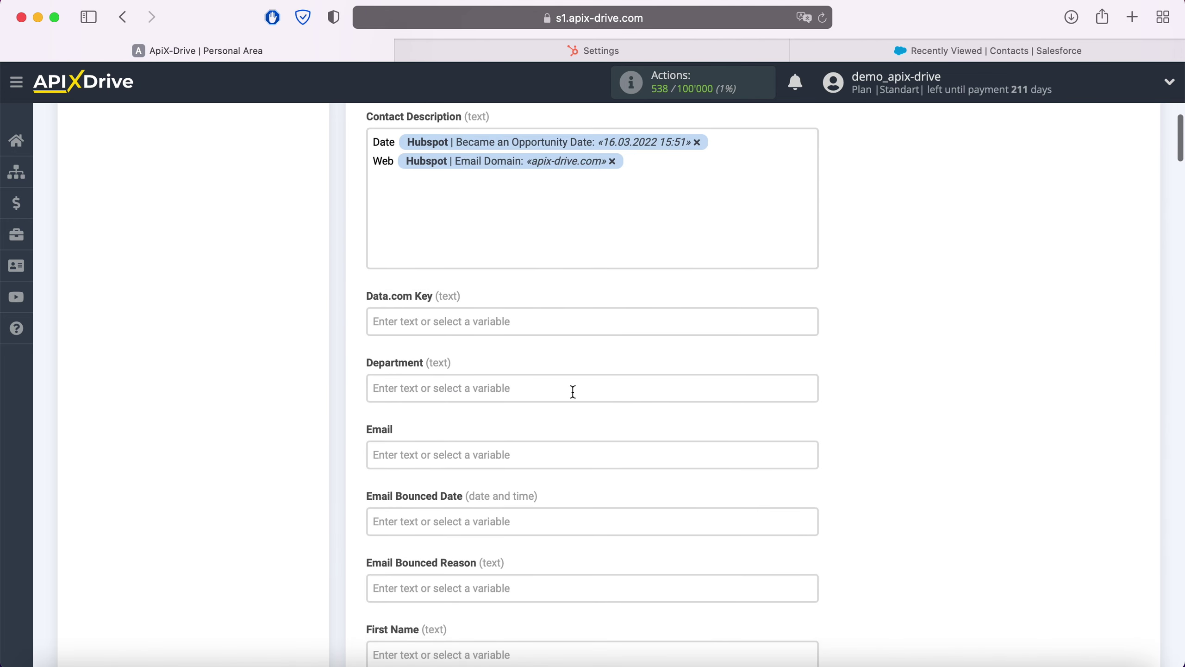
pyautogui.scroll(-3, 569, 397)
pyautogui.click(506, 308)
pyautogui.scroll(-3, 607, 336)
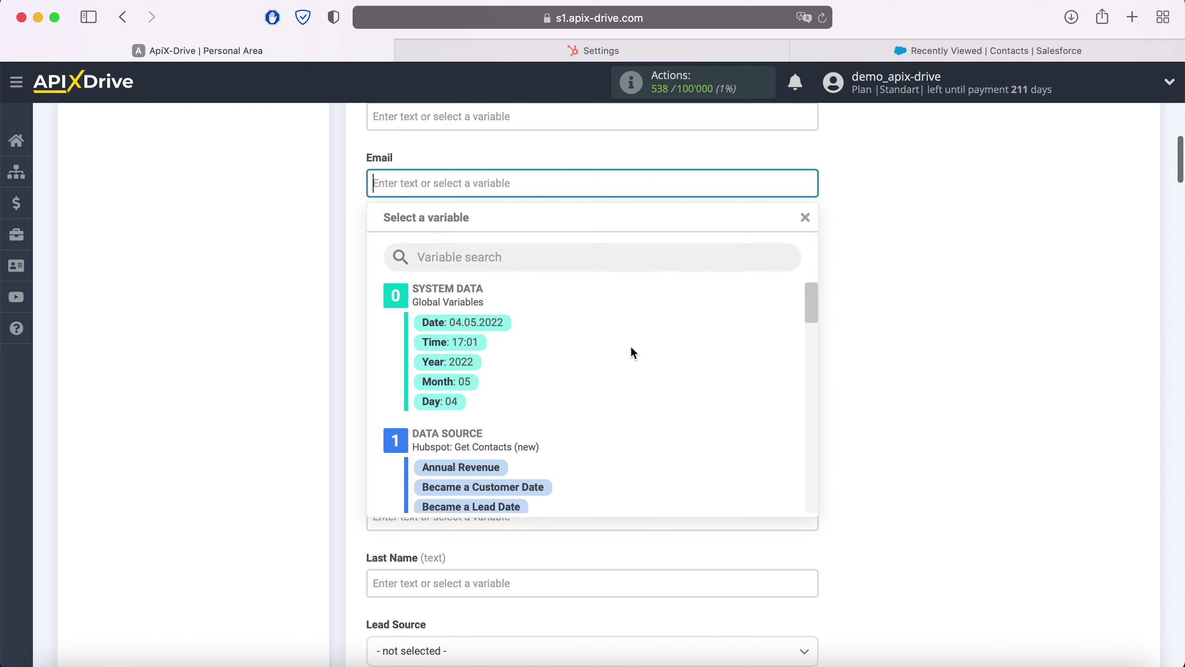
pyautogui.scroll(-10, 632, 350)
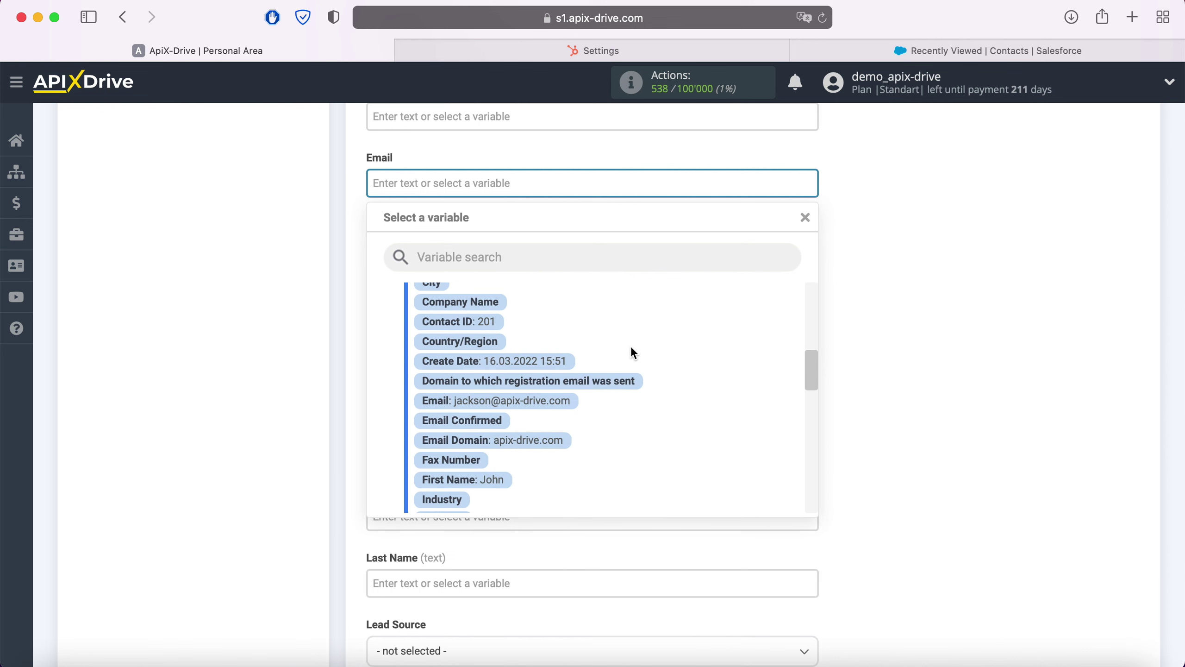
pyautogui.click(574, 400)
pyautogui.scroll(-2, 603, 371)
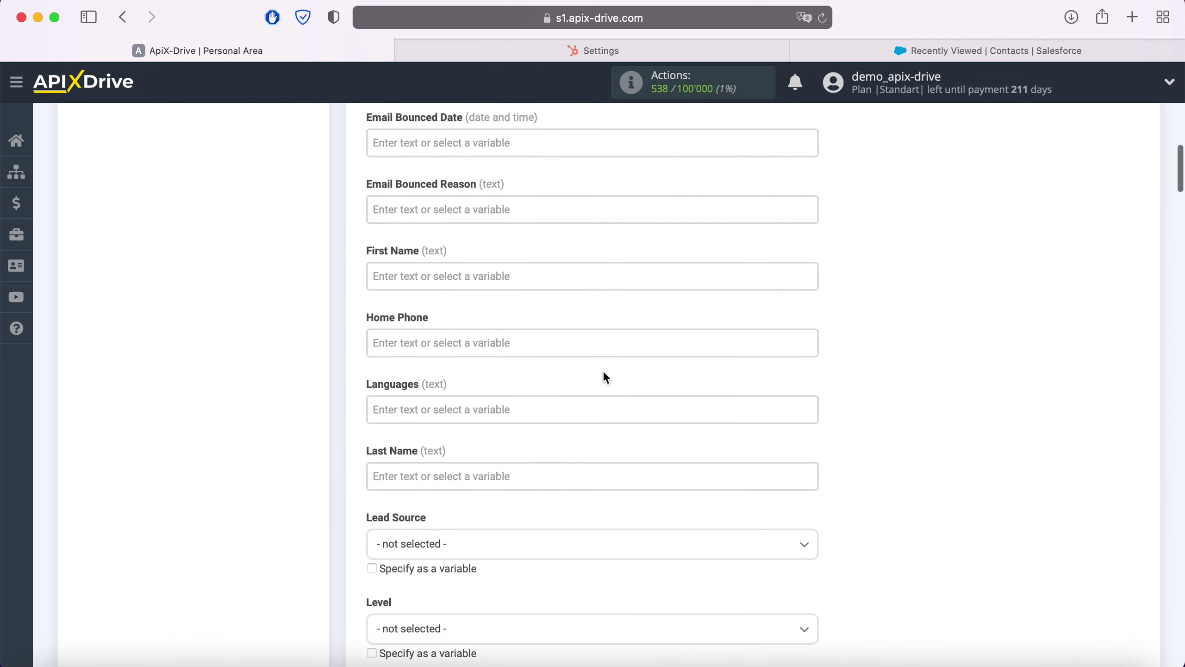
pyautogui.click(510, 283)
pyautogui.scroll(-2, 510, 283)
pyautogui.scroll(-6, 661, 389)
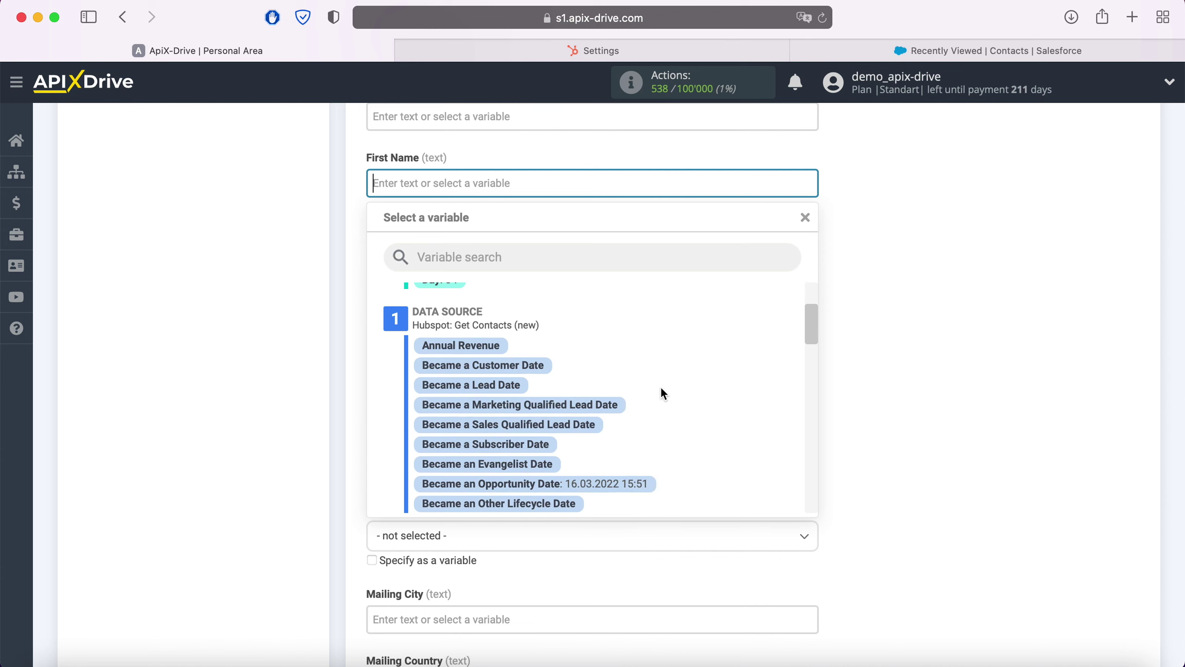
pyautogui.scroll(-4, 662, 389)
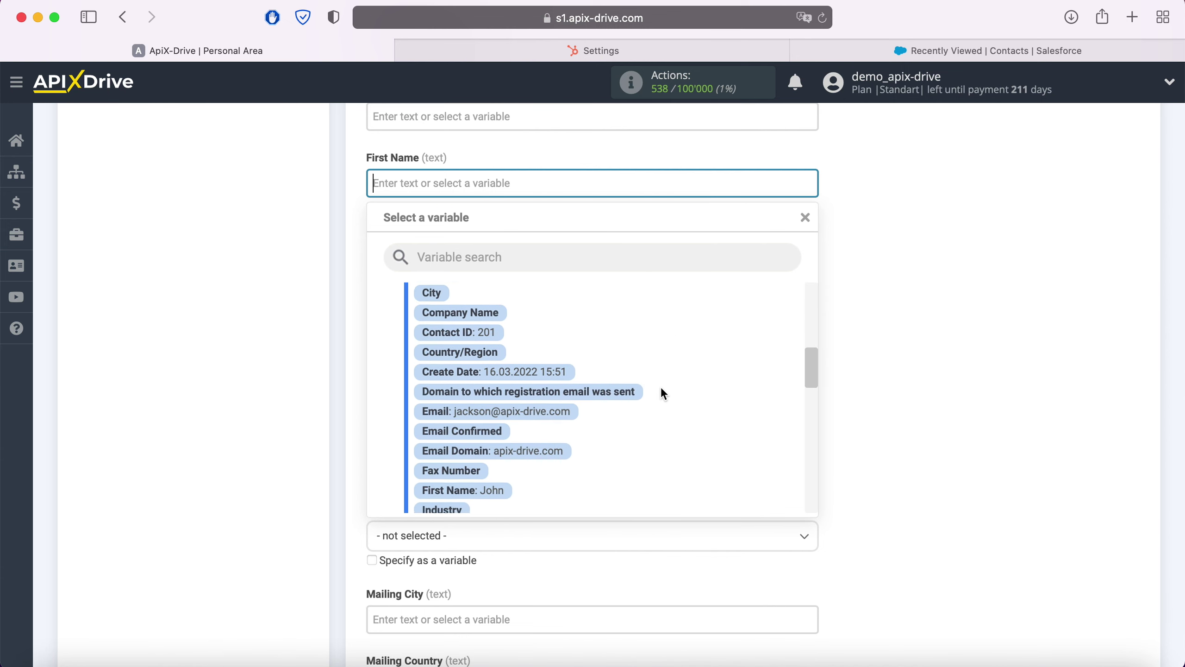
pyautogui.scroll(-3, 661, 394)
pyautogui.click(498, 381)
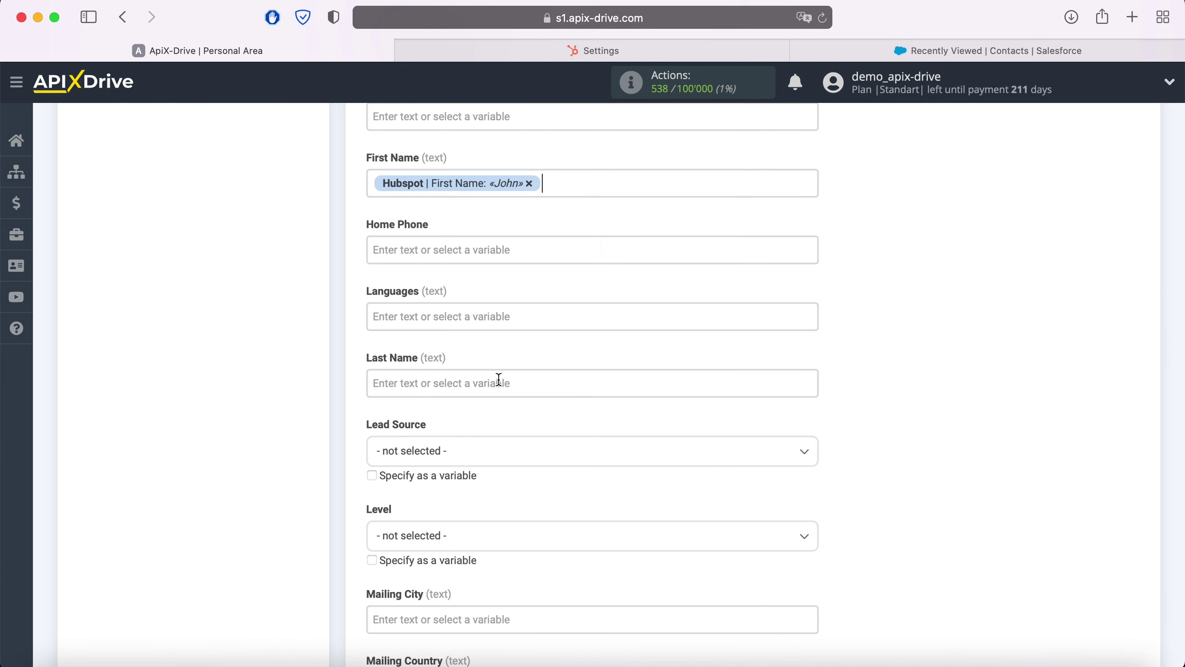
pyautogui.click(483, 252)
pyautogui.scroll(-5, 626, 382)
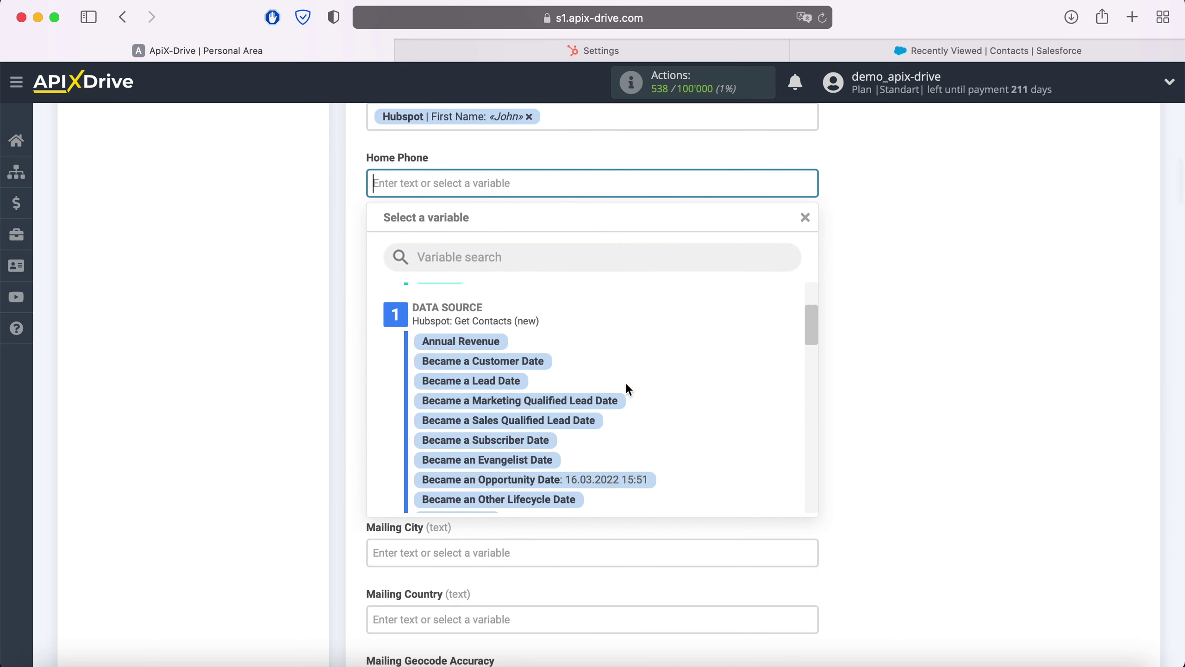
pyautogui.scroll(-6, 627, 384)
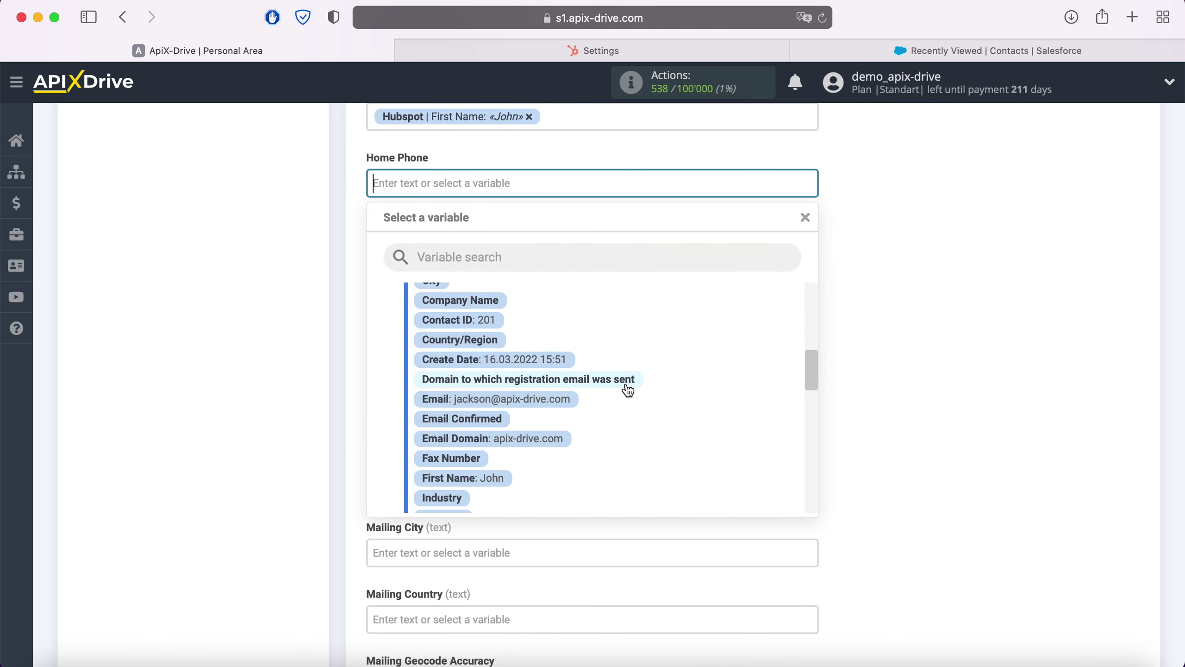
pyautogui.scroll(-4, 628, 390)
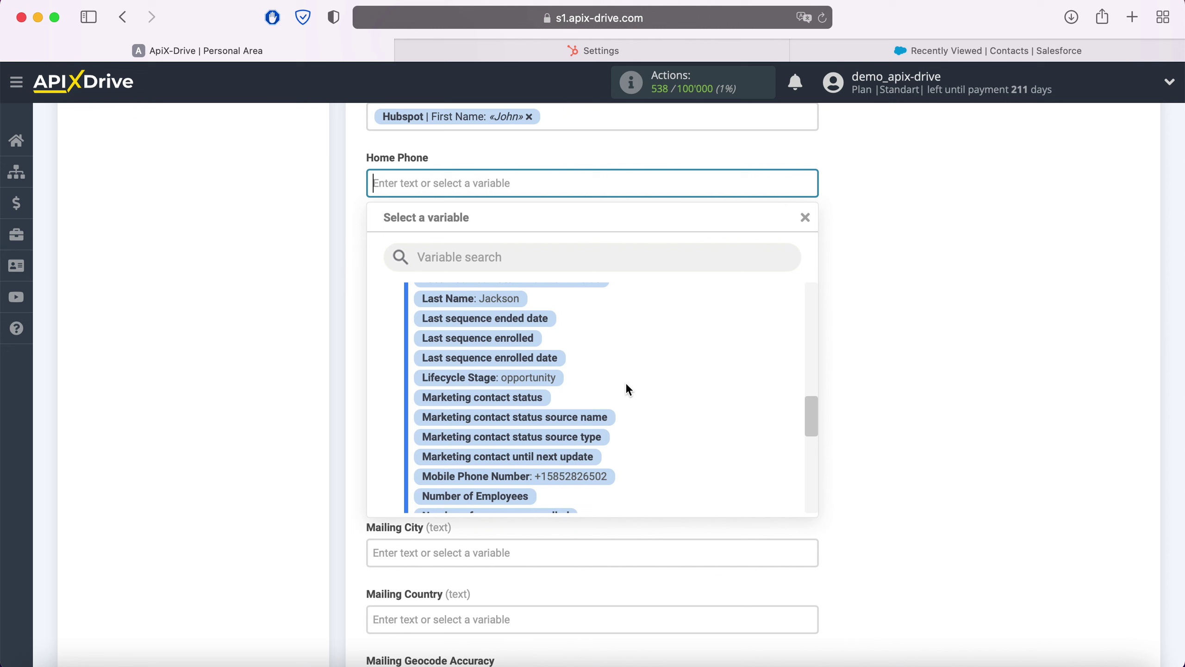
pyautogui.click(598, 478)
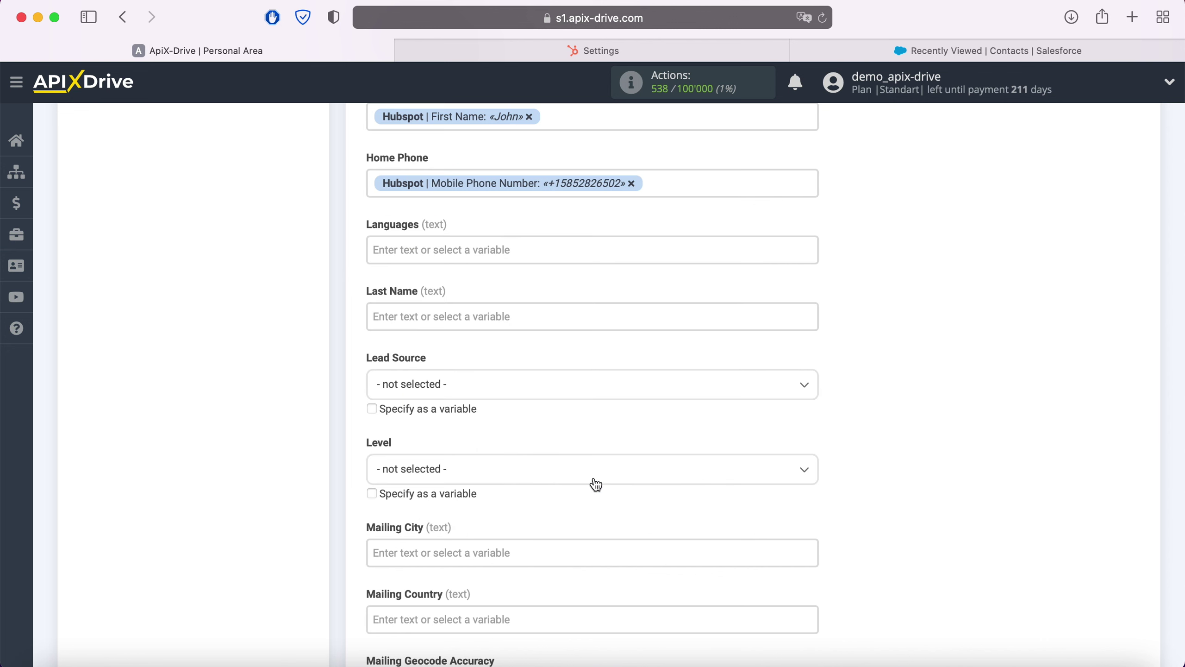
pyautogui.click(491, 321)
pyautogui.scroll(-3, 689, 389)
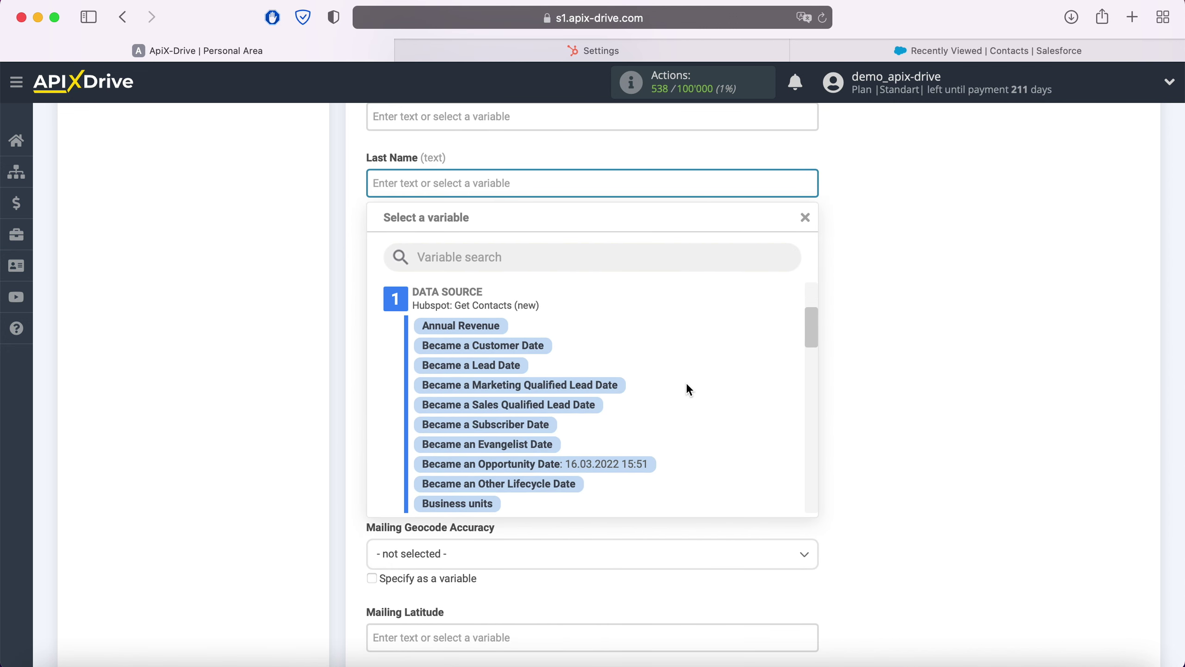
pyautogui.scroll(-6, 688, 385)
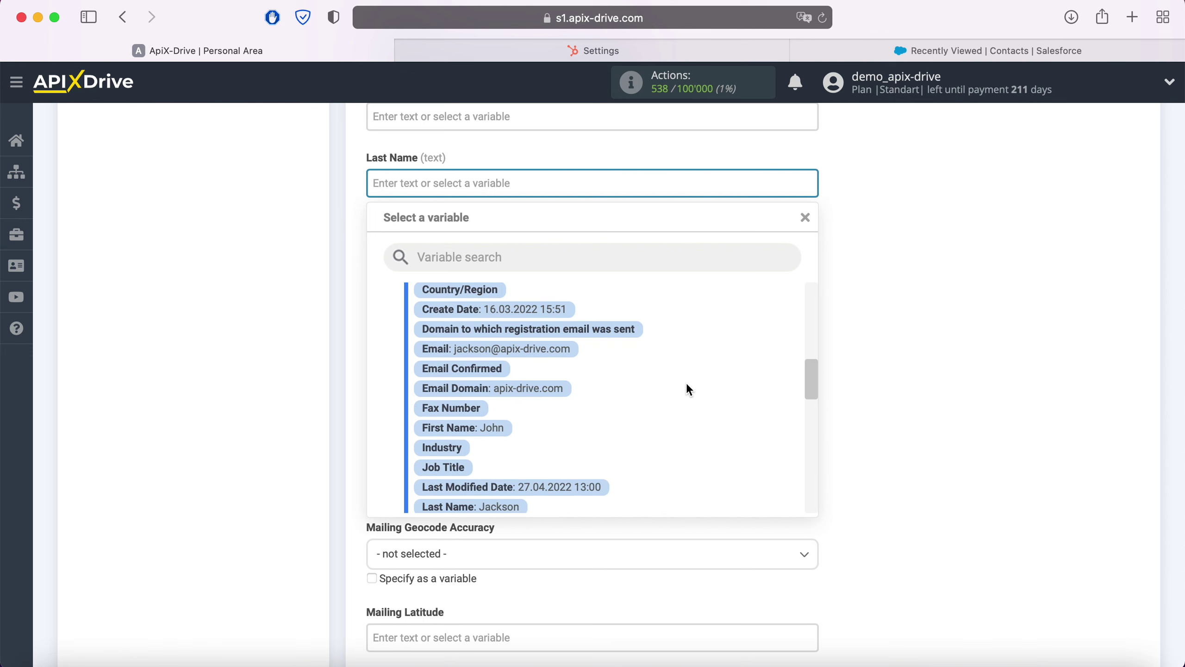
pyautogui.scroll(-2, 686, 382)
pyautogui.click(502, 435)
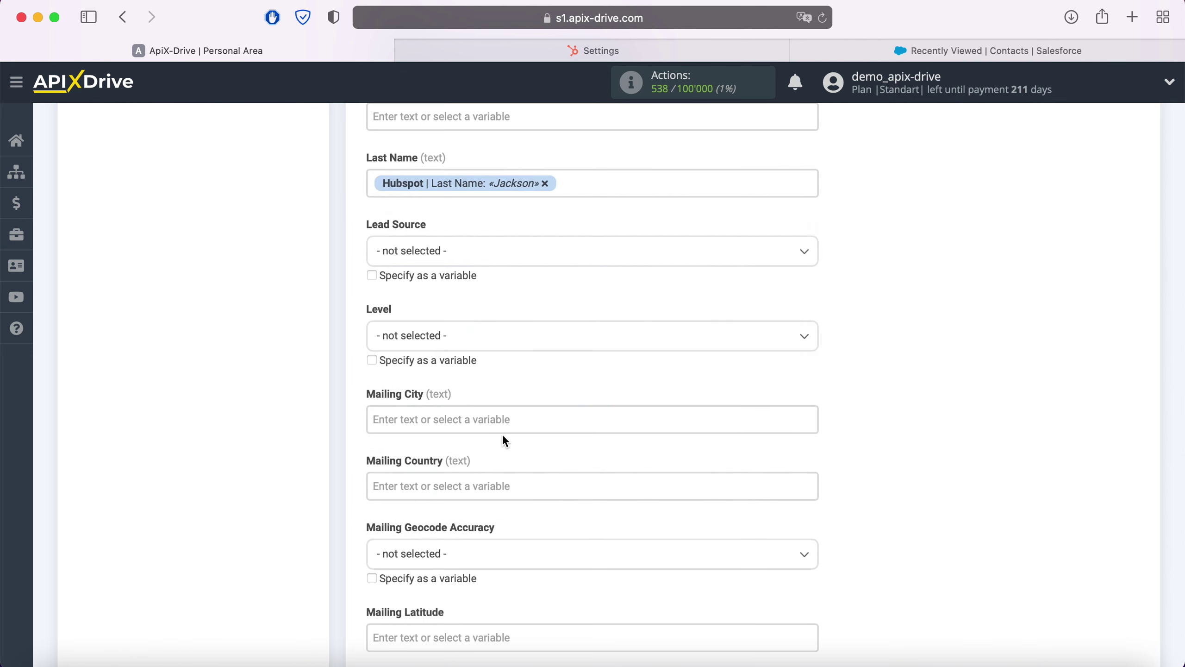
pyautogui.click(512, 261)
pyautogui.click(404, 335)
pyautogui.scroll(-3, 546, 369)
pyautogui.scroll(-5, 548, 371)
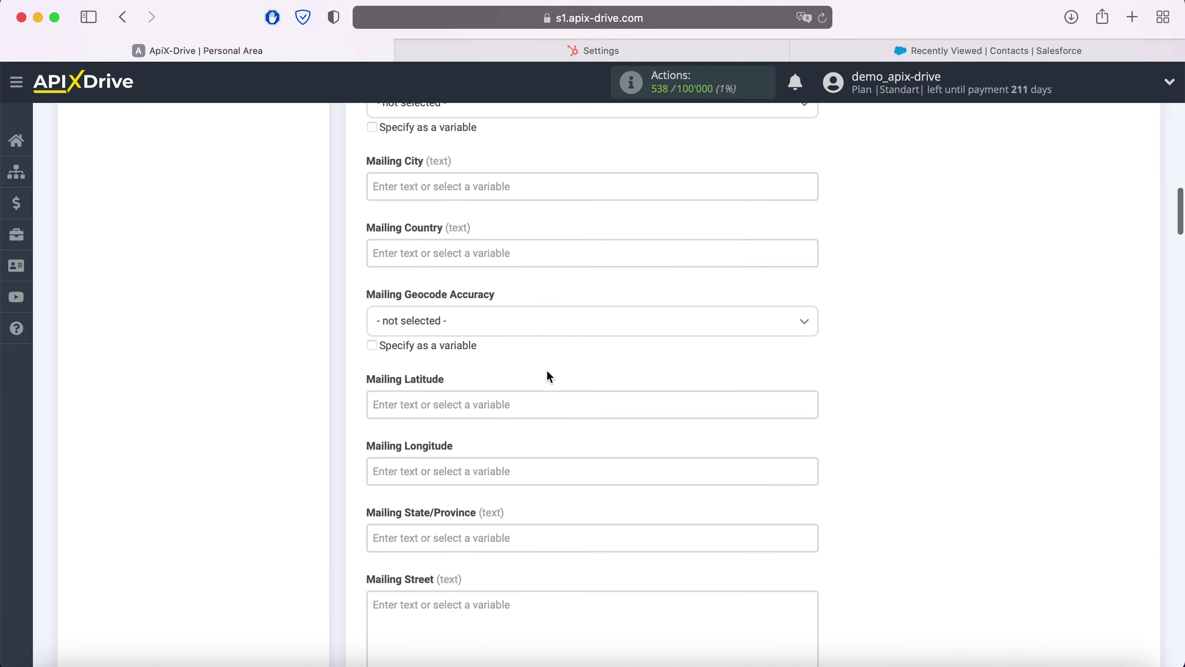
pyautogui.scroll(-8, 548, 374)
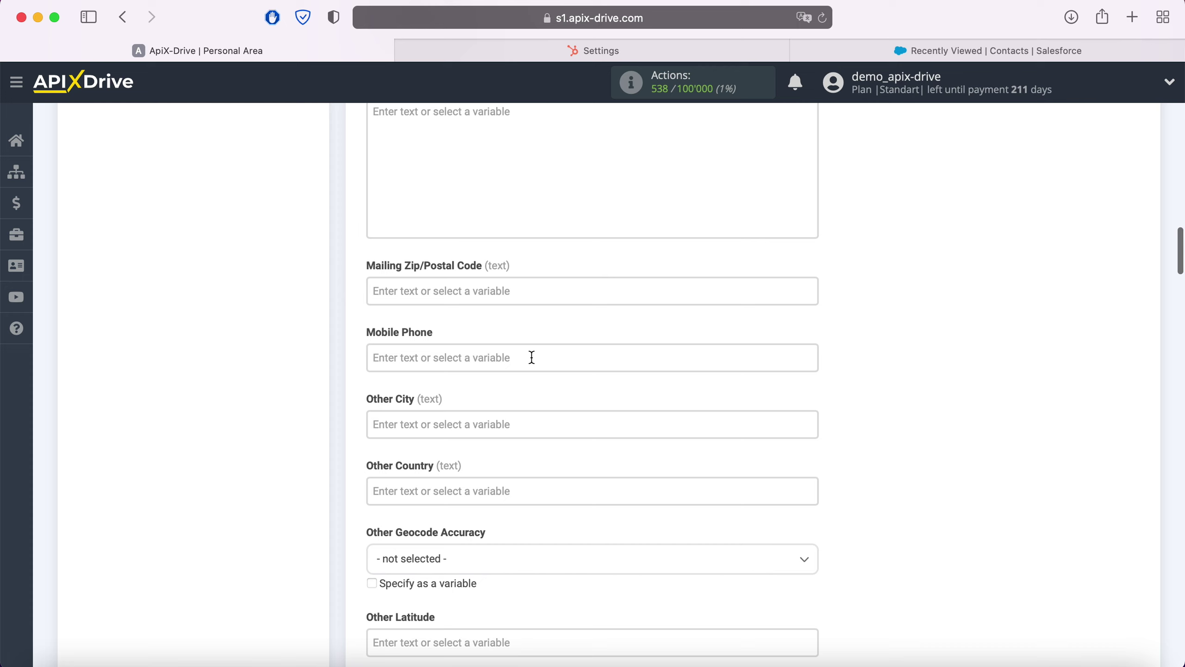
pyautogui.click(532, 359)
pyautogui.scroll(-2, 626, 427)
pyautogui.scroll(-6, 636, 430)
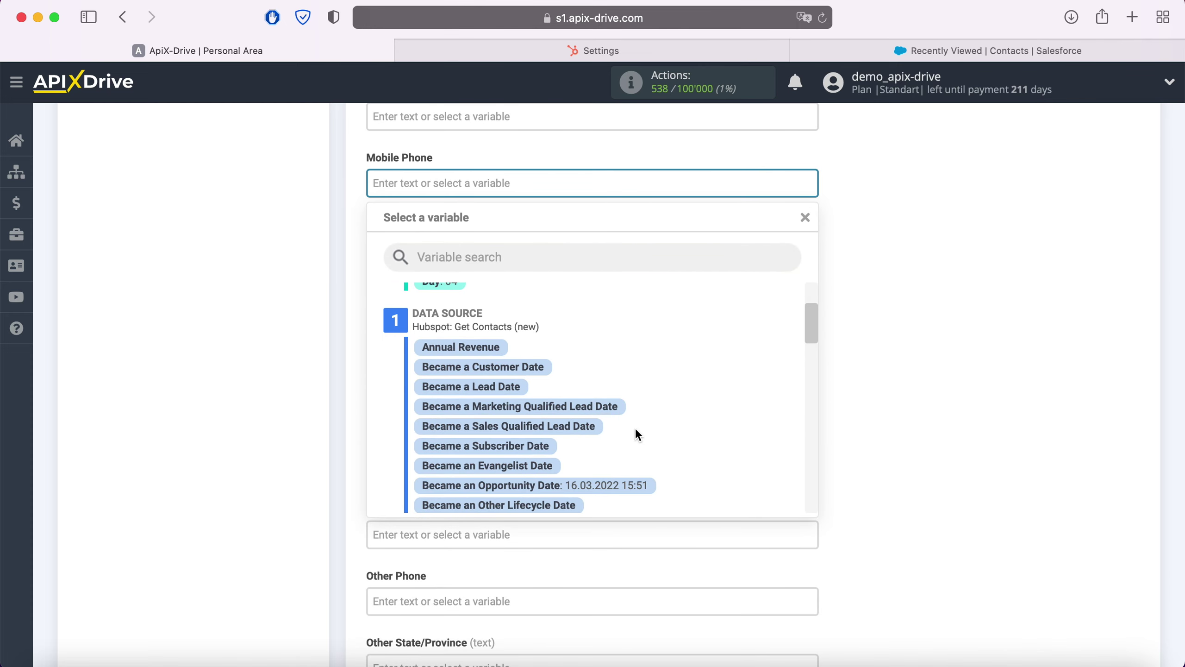
pyautogui.scroll(-5, 638, 434)
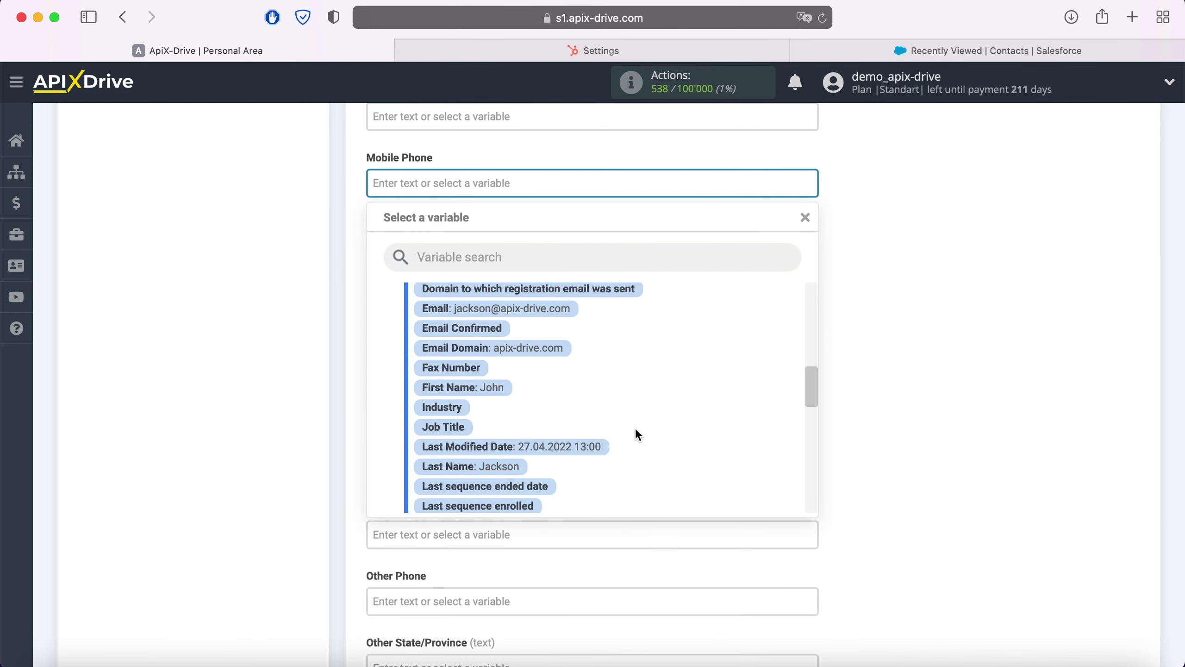
pyautogui.scroll(-2, 635, 429)
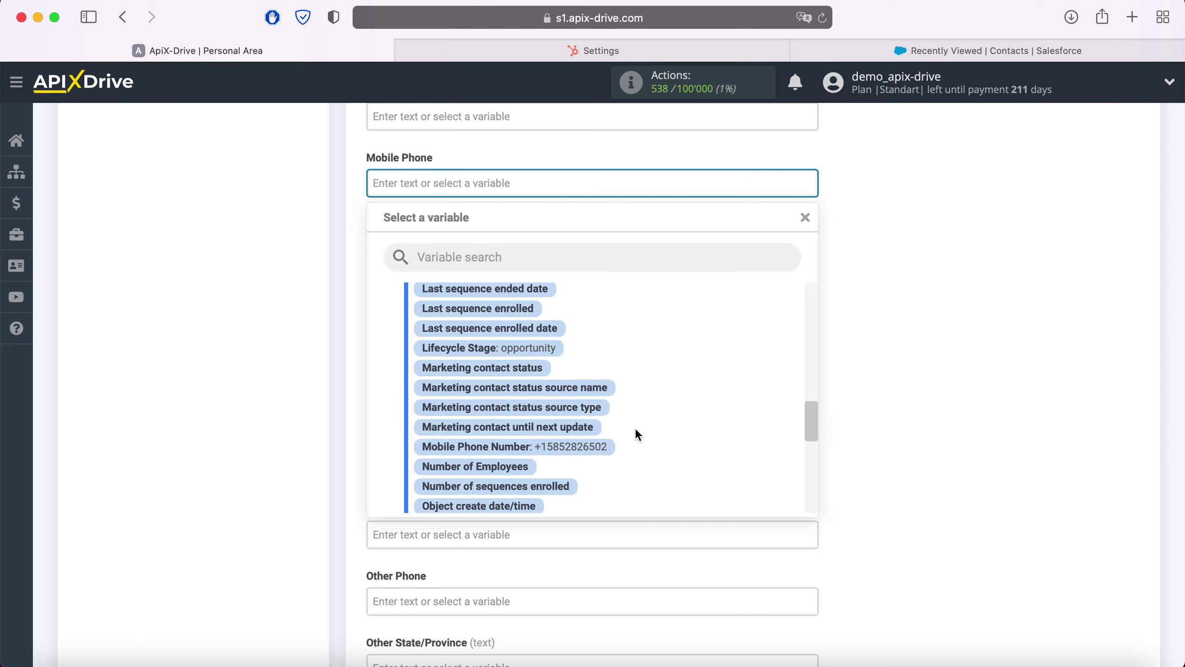
pyautogui.click(599, 442)
pyautogui.scroll(-1, 598, 443)
pyautogui.scroll(-2, 600, 449)
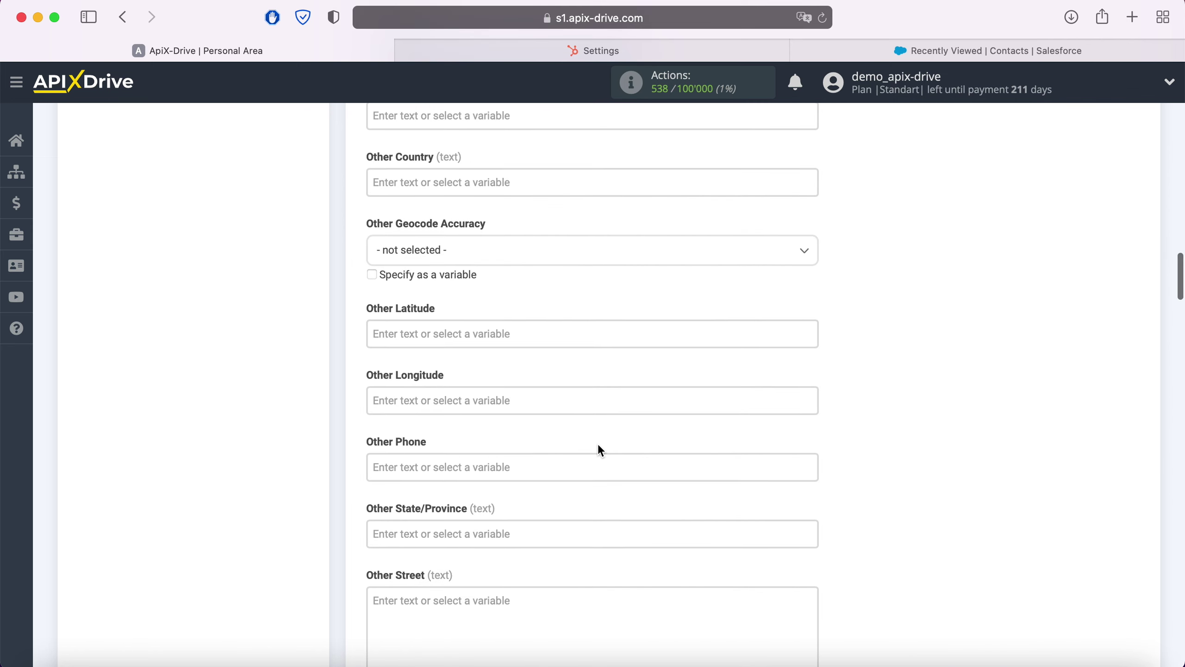
pyautogui.scroll(-2, 600, 449)
pyautogui.scroll(-2, 601, 449)
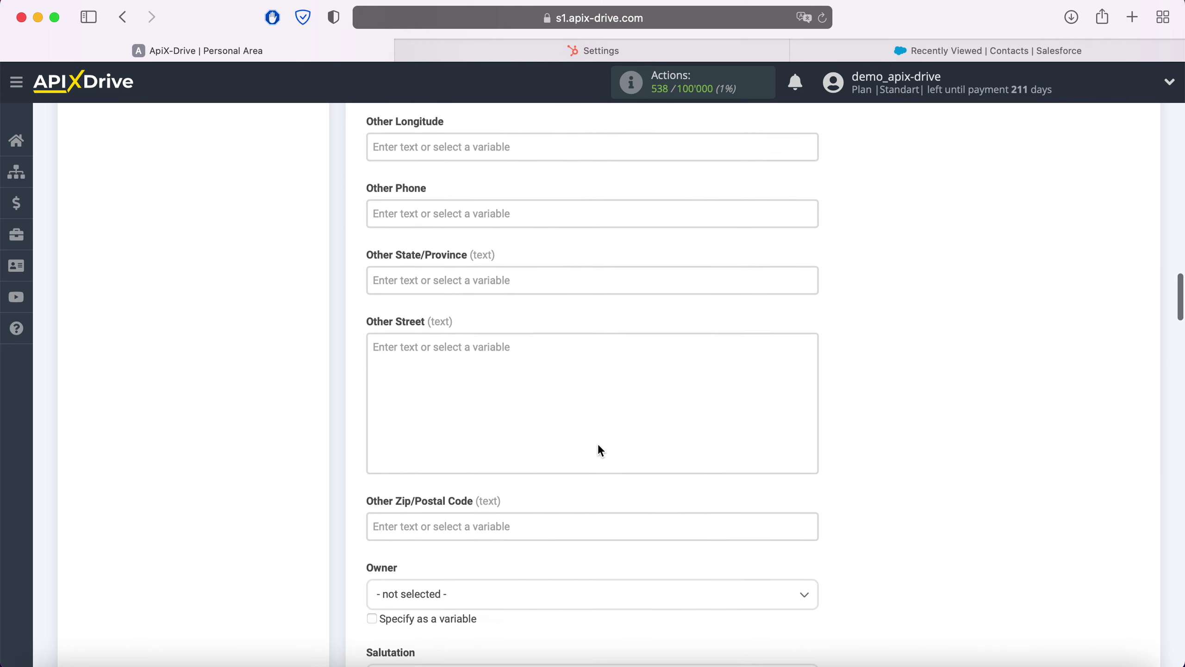
pyautogui.scroll(-1, 600, 449)
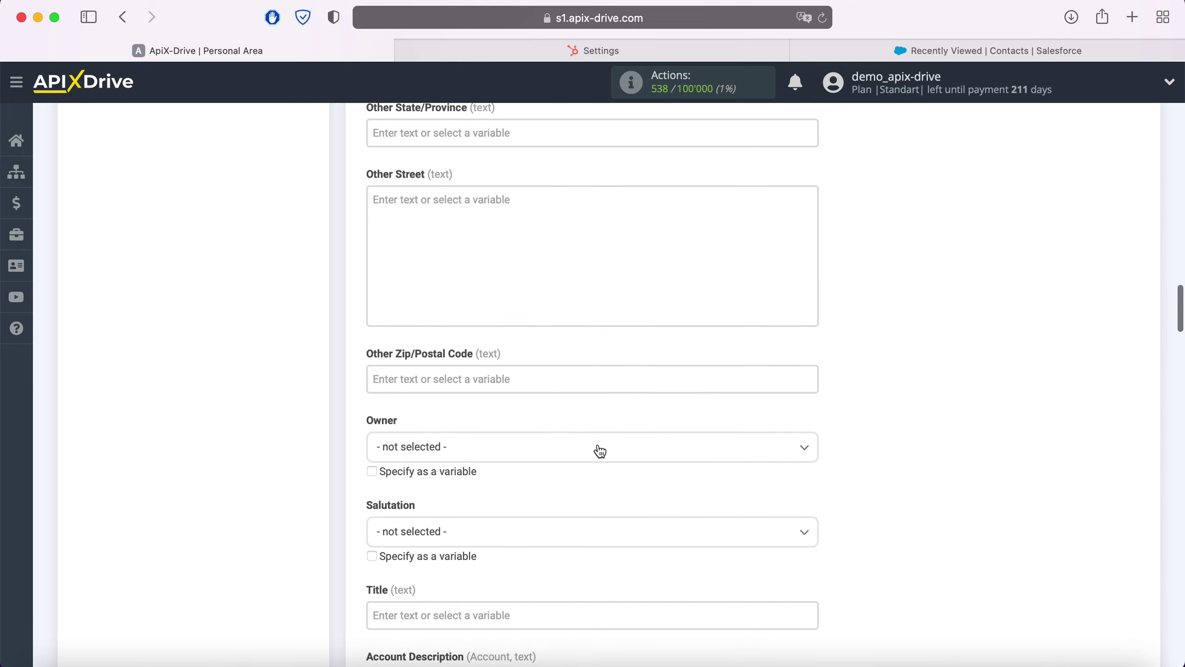
pyautogui.scroll(-2, 599, 450)
pyautogui.scroll(-2, 598, 450)
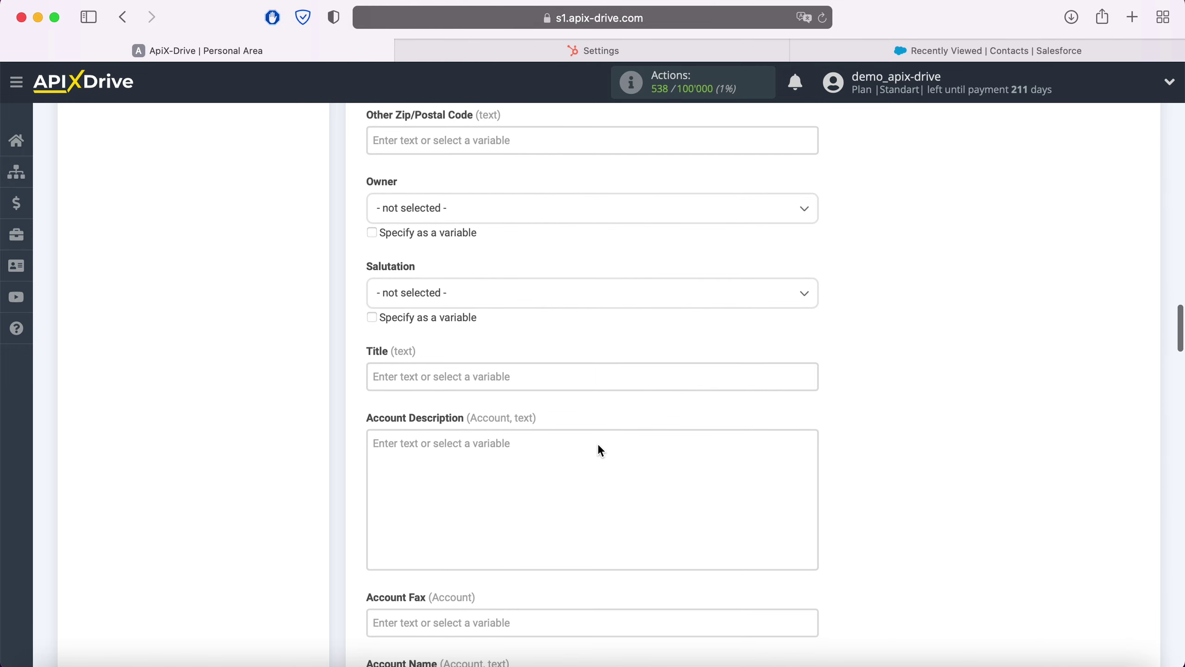
# Step: Set the Title field to 'New Contact from Hubspot' plus the HubSpot First Name and Last Name
pyautogui.click(534, 387)
pyautogui.scroll(-3, 529, 382)
pyautogui.write('New Contact from Hubspot')
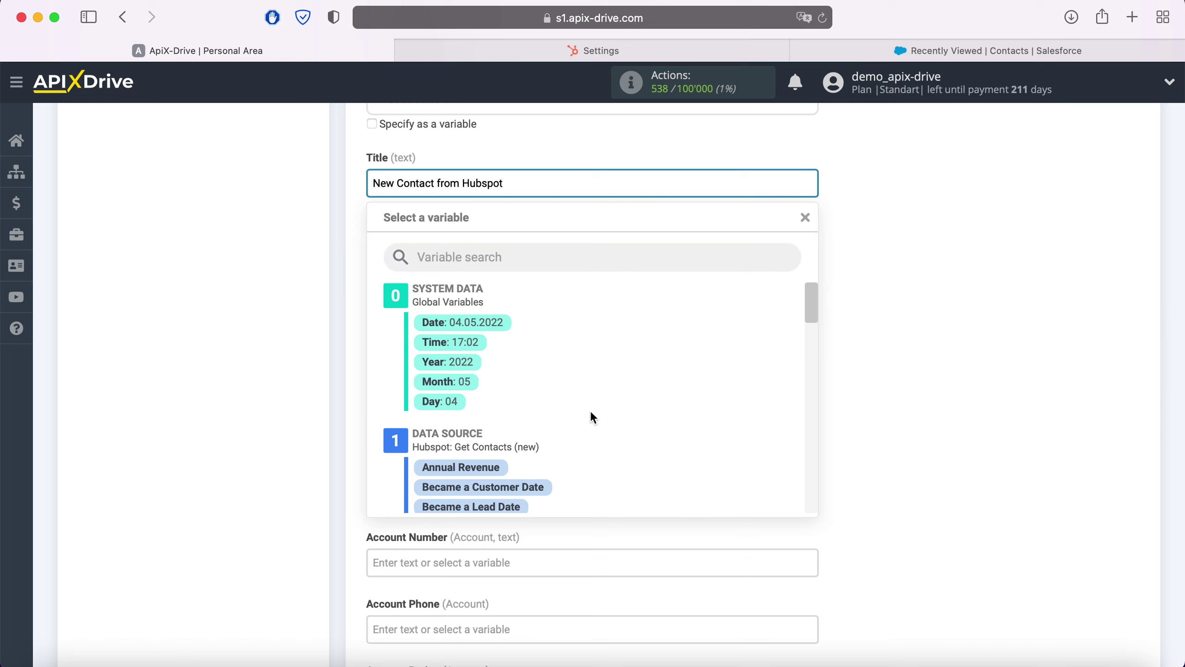
pyautogui.scroll(-8, 590, 411)
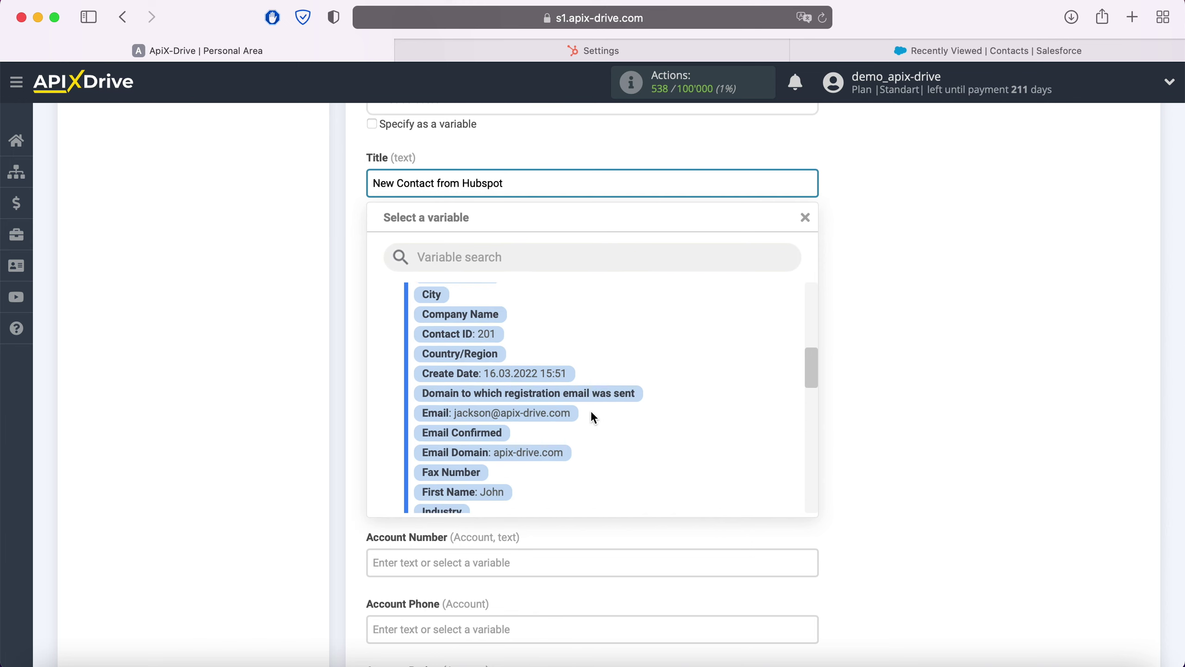
pyautogui.scroll(-5, 591, 412)
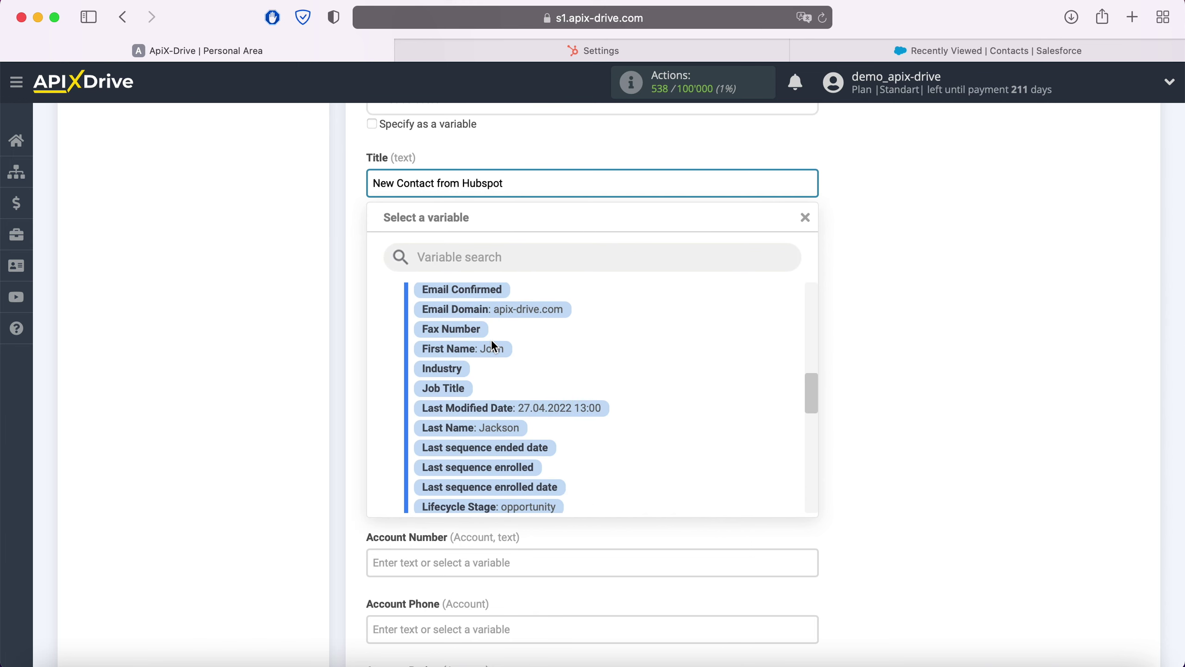
pyautogui.click(493, 346)
pyautogui.click(707, 186)
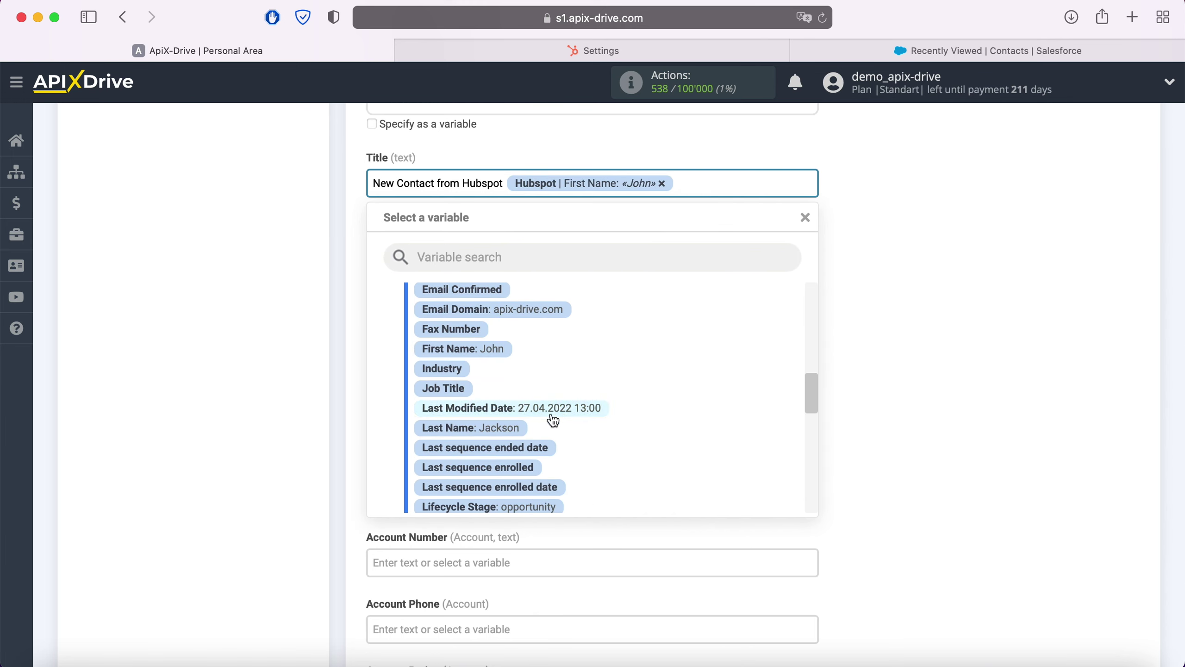
pyautogui.click(522, 425)
# Step: Finish the field mapping and proceed to the Create Contacts test preview
pyautogui.scroll(-5, 522, 423)
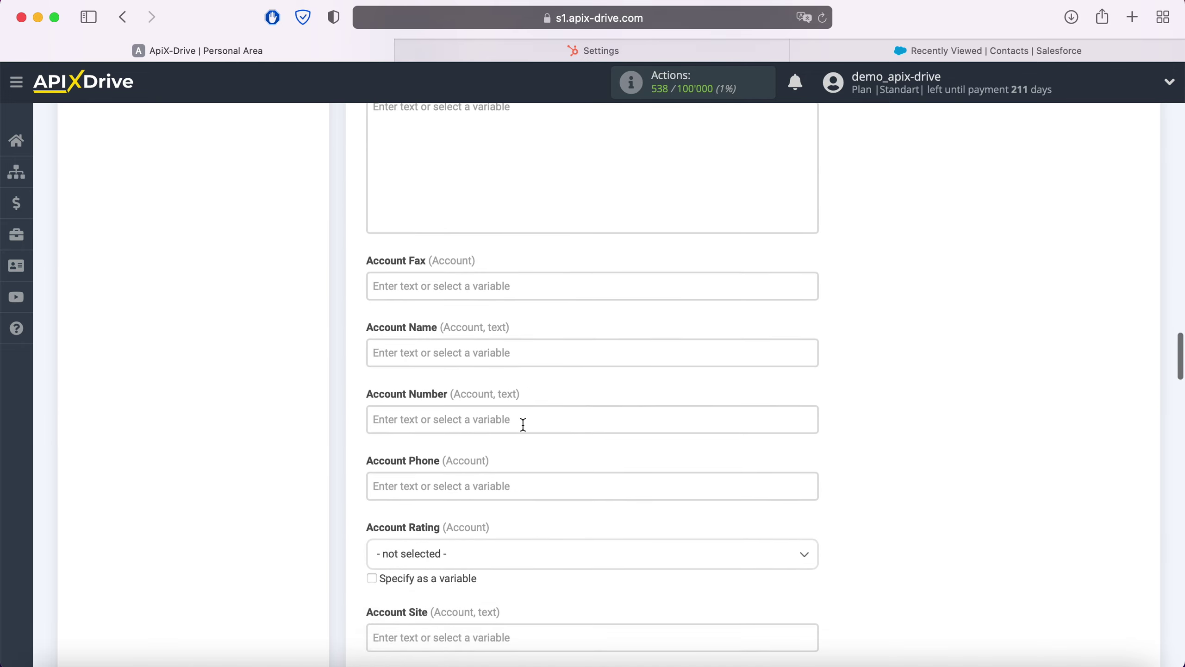
pyautogui.scroll(-8, 523, 424)
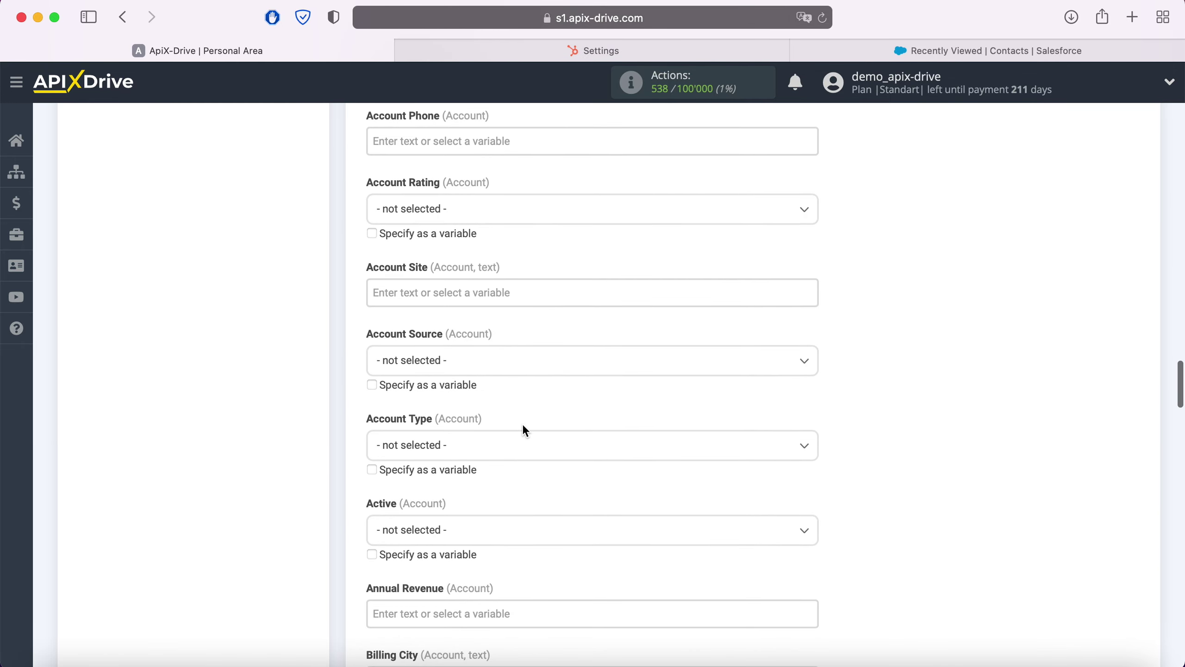
pyautogui.scroll(-8, 523, 425)
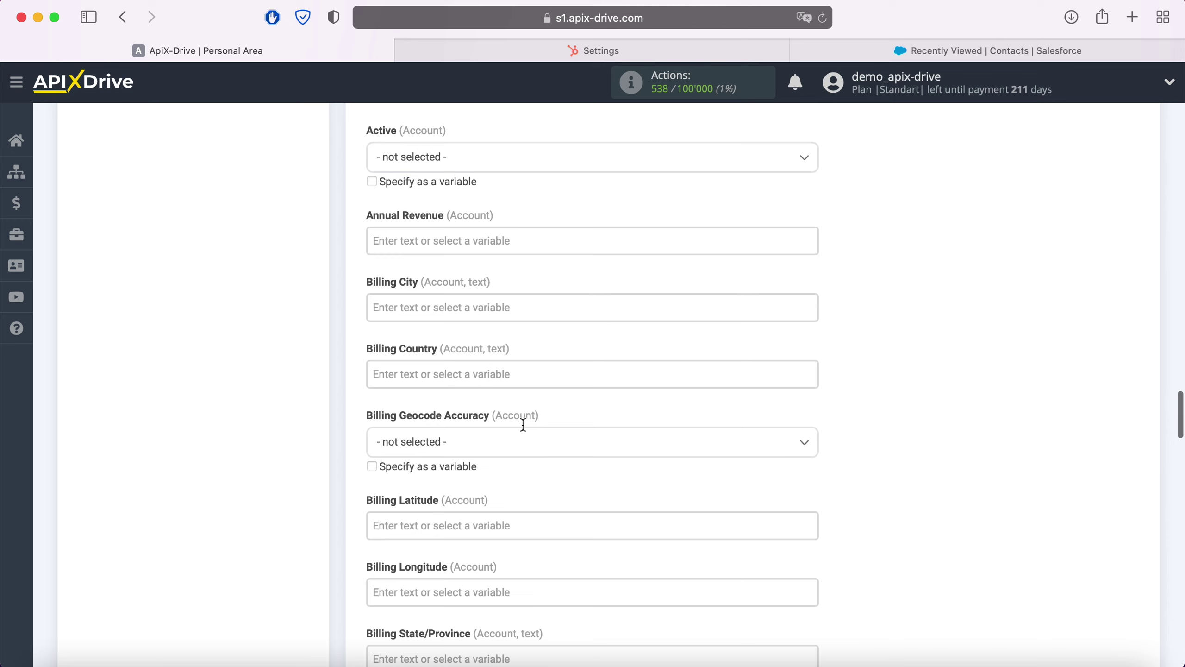
pyautogui.scroll(-12, 523, 424)
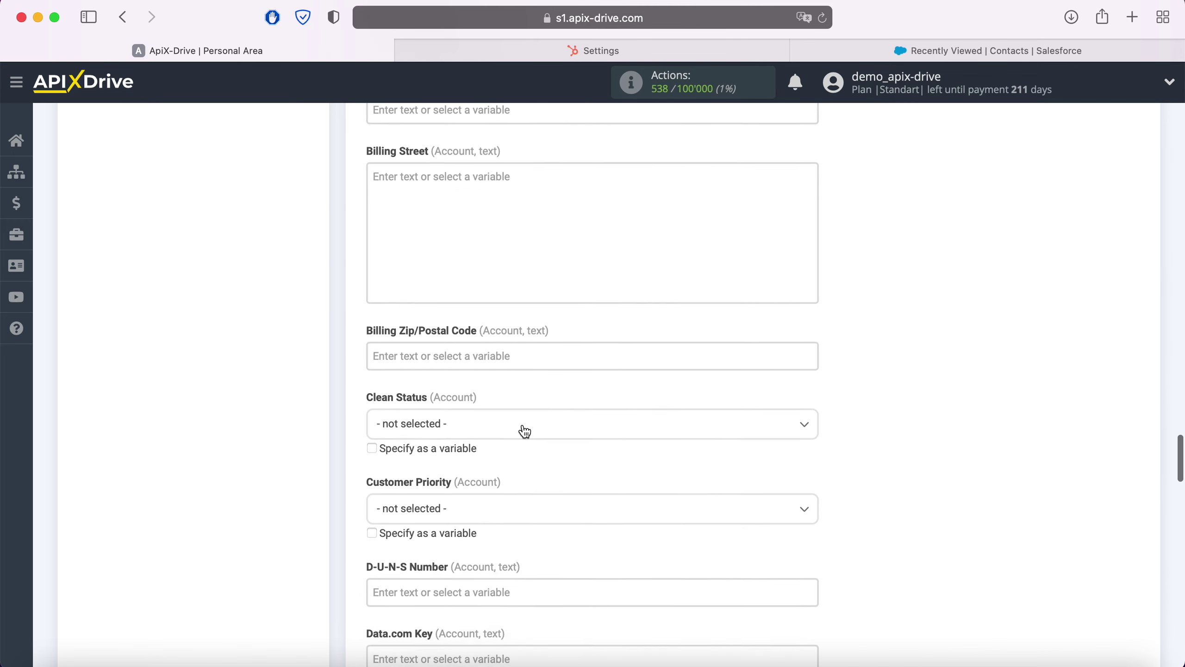
pyautogui.scroll(-15, 485, 469)
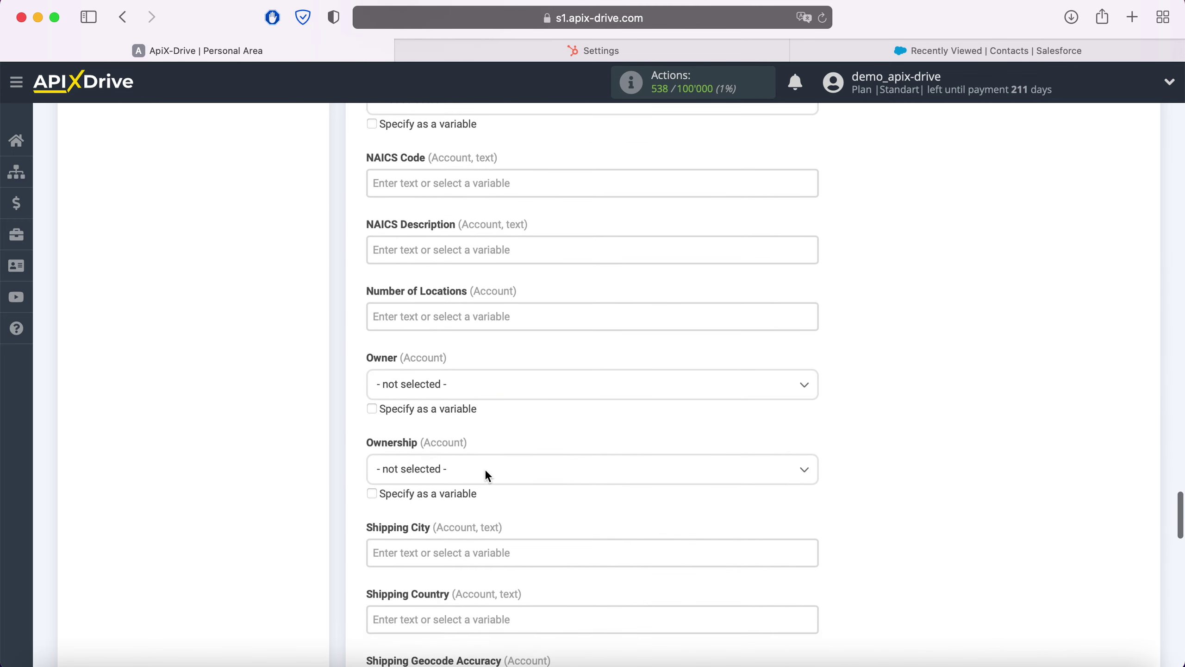
pyautogui.scroll(-8, 485, 468)
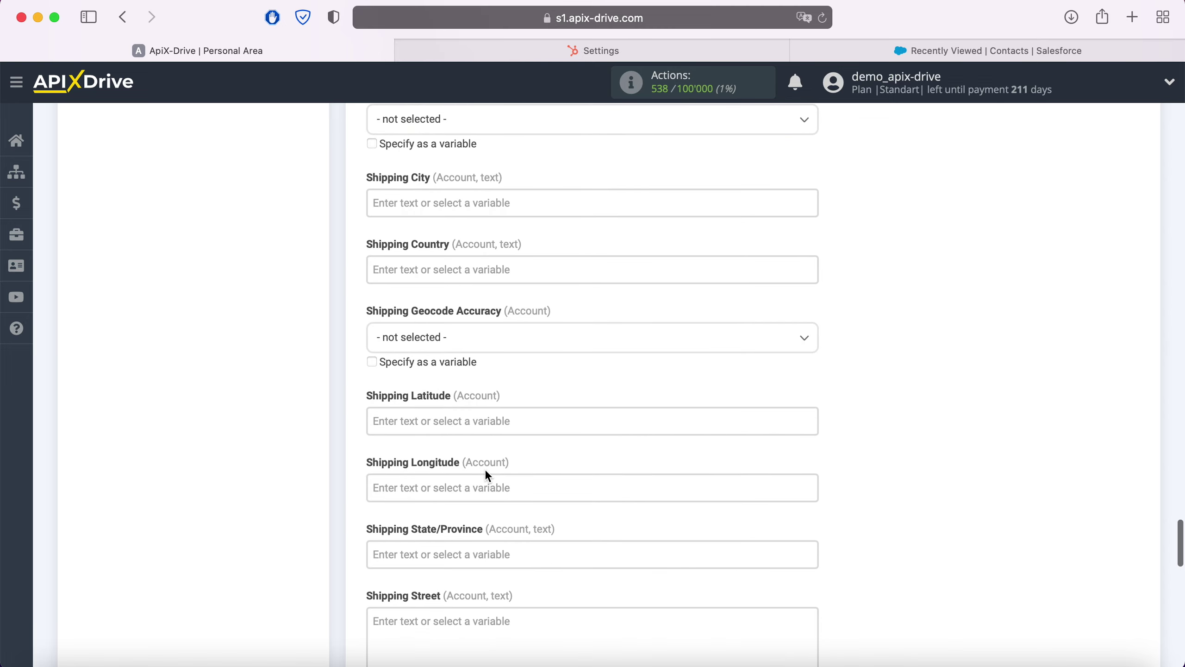
pyautogui.scroll(-12, 485, 468)
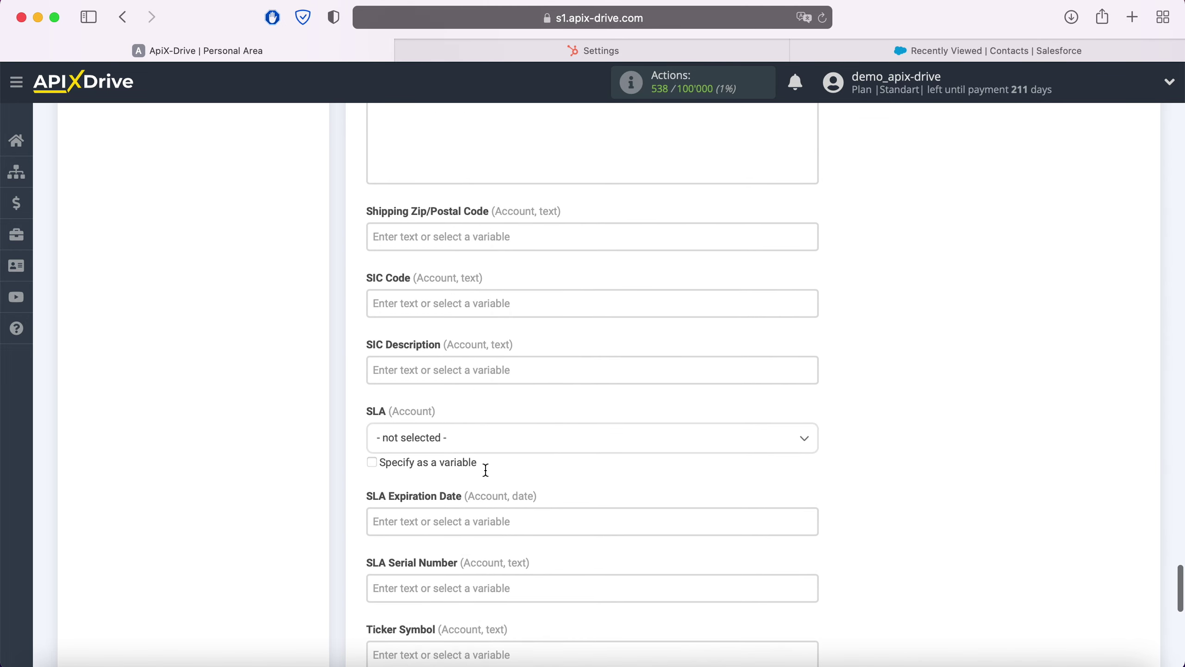
pyautogui.scroll(-8, 485, 469)
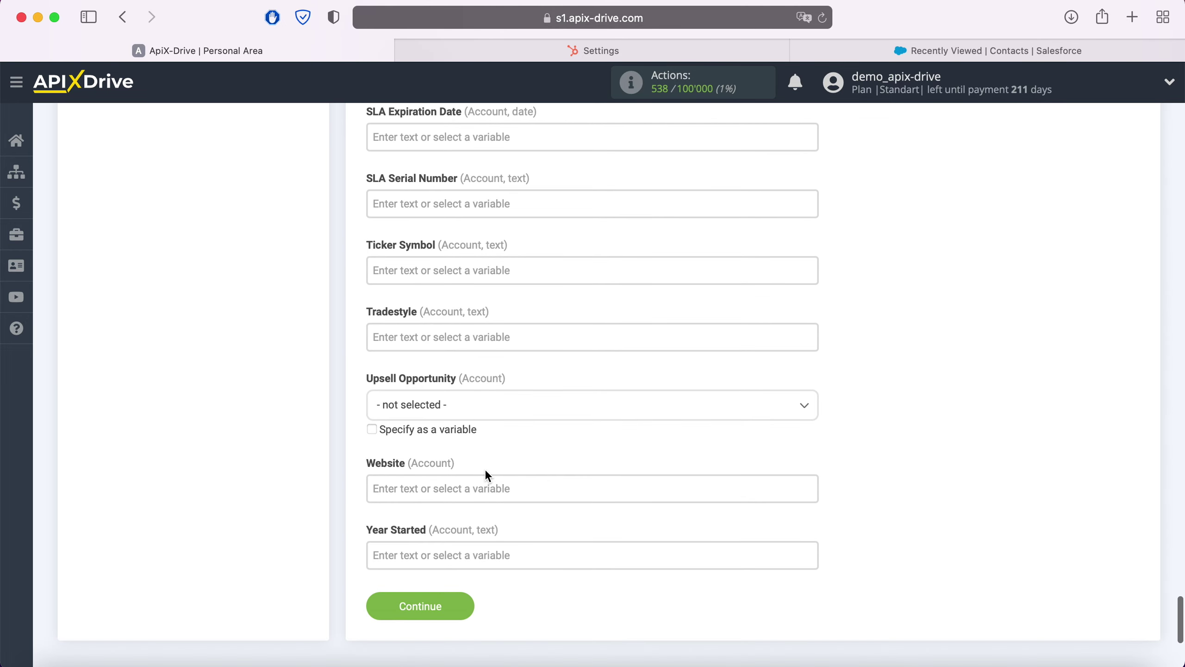
pyautogui.scroll(-2, 485, 469)
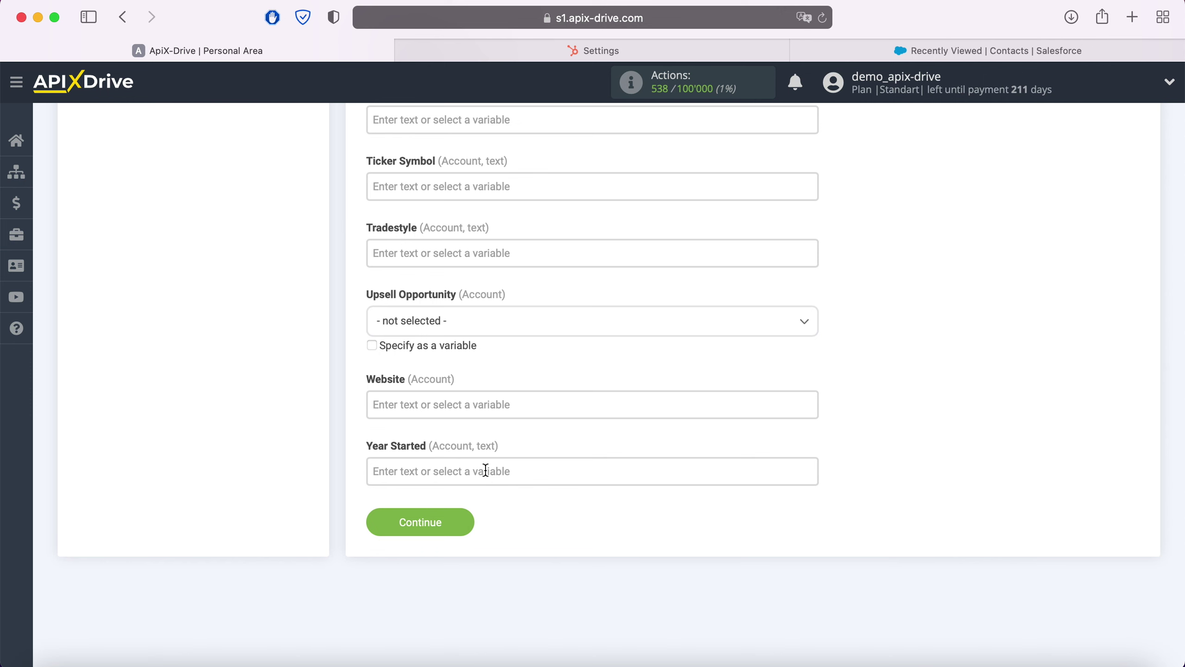
pyautogui.click(464, 522)
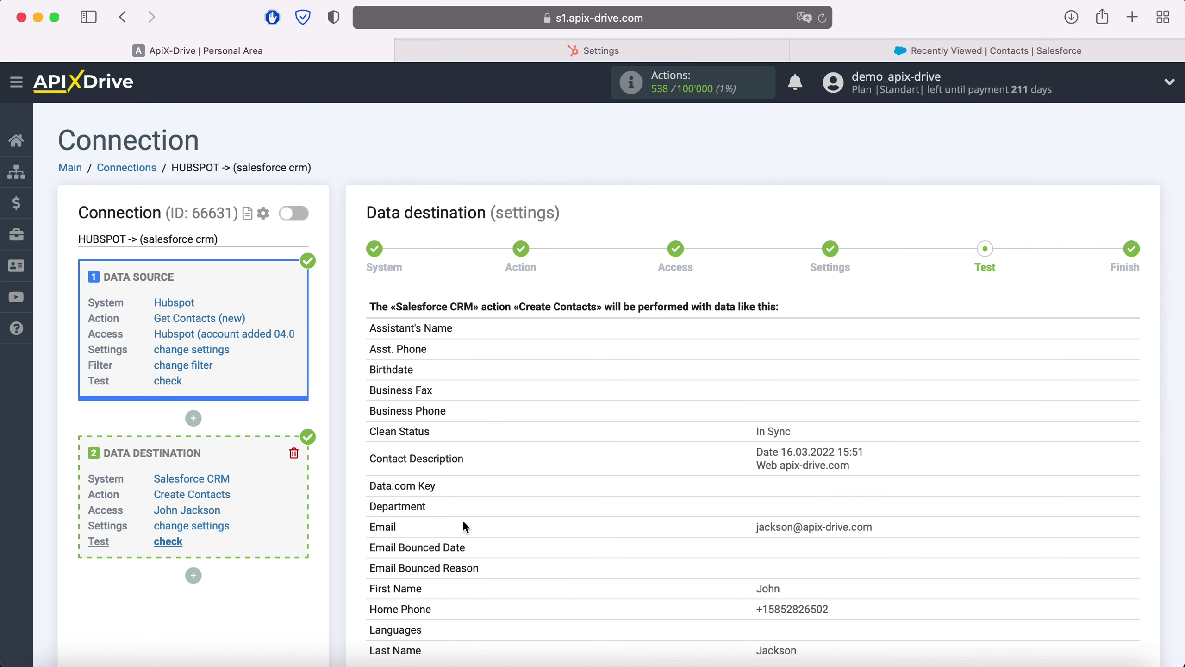
# Step: Review the preview and send the test contact data to Salesforce CRM
pyautogui.scroll(-20, 465, 523)
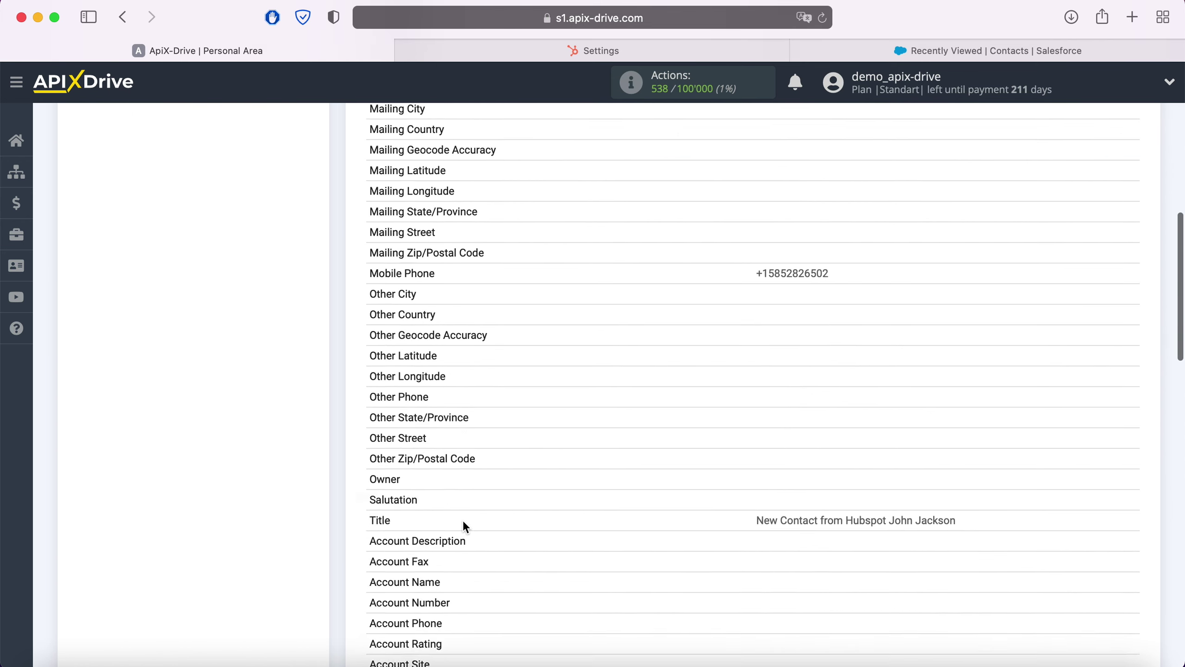
pyautogui.scroll(-20, 464, 525)
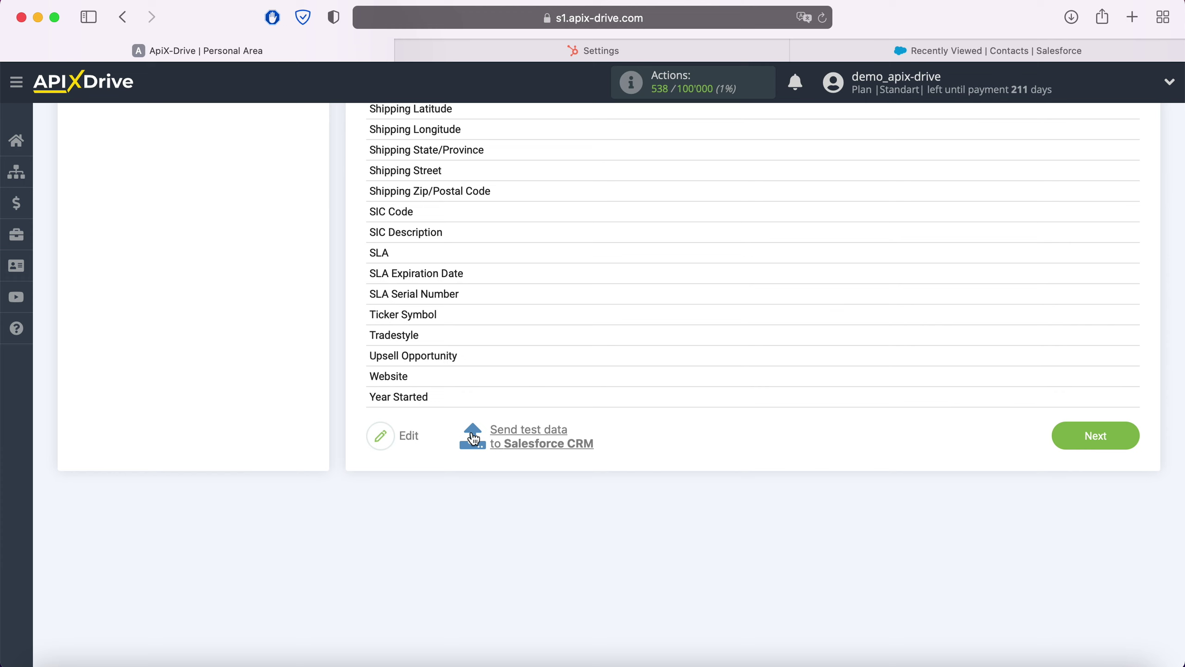
pyautogui.click(528, 436)
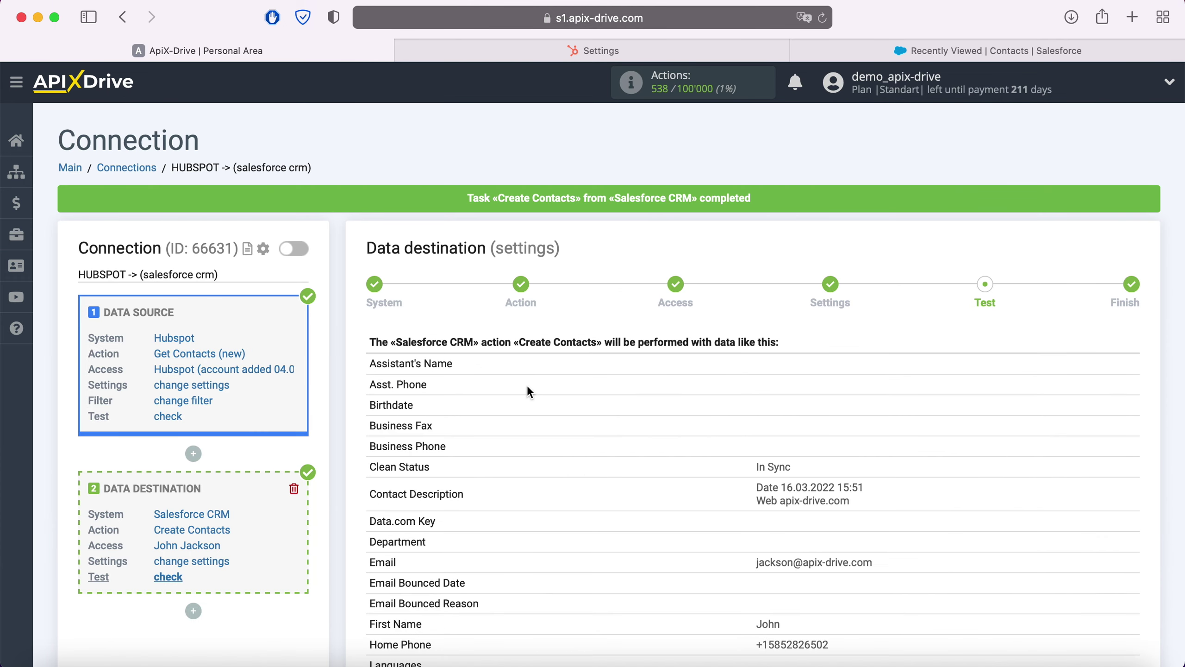
# Step: In Salesforce Contacts, open the new test contact and review its Details fields
pyautogui.click(905, 51)
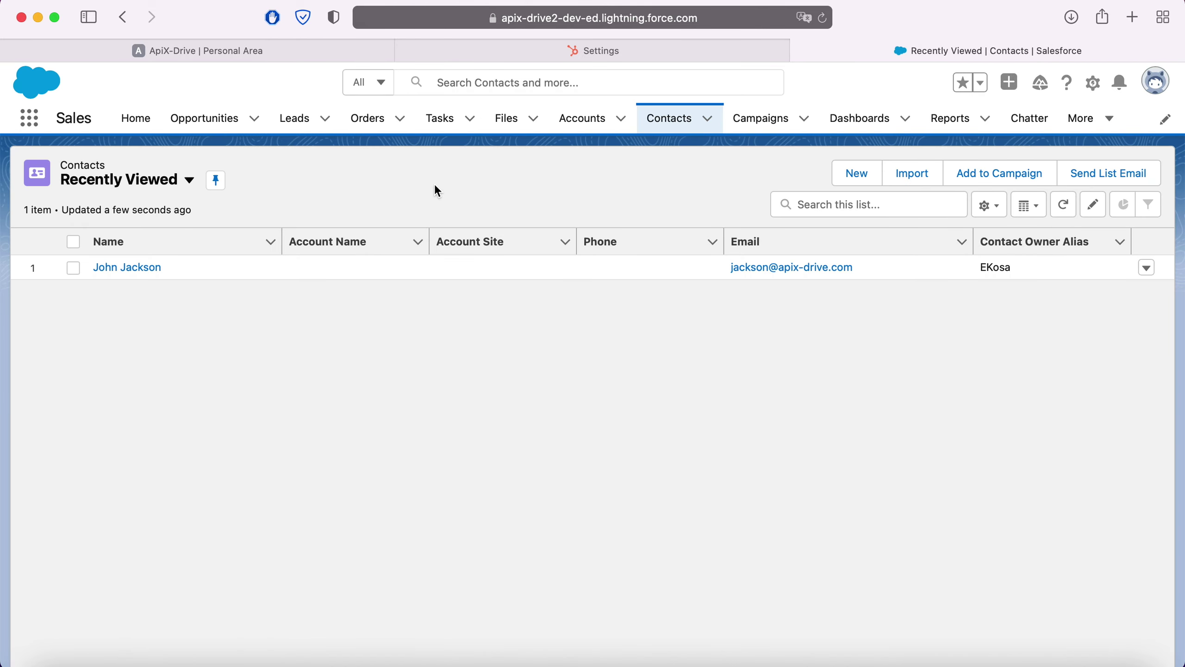
pyautogui.click(139, 272)
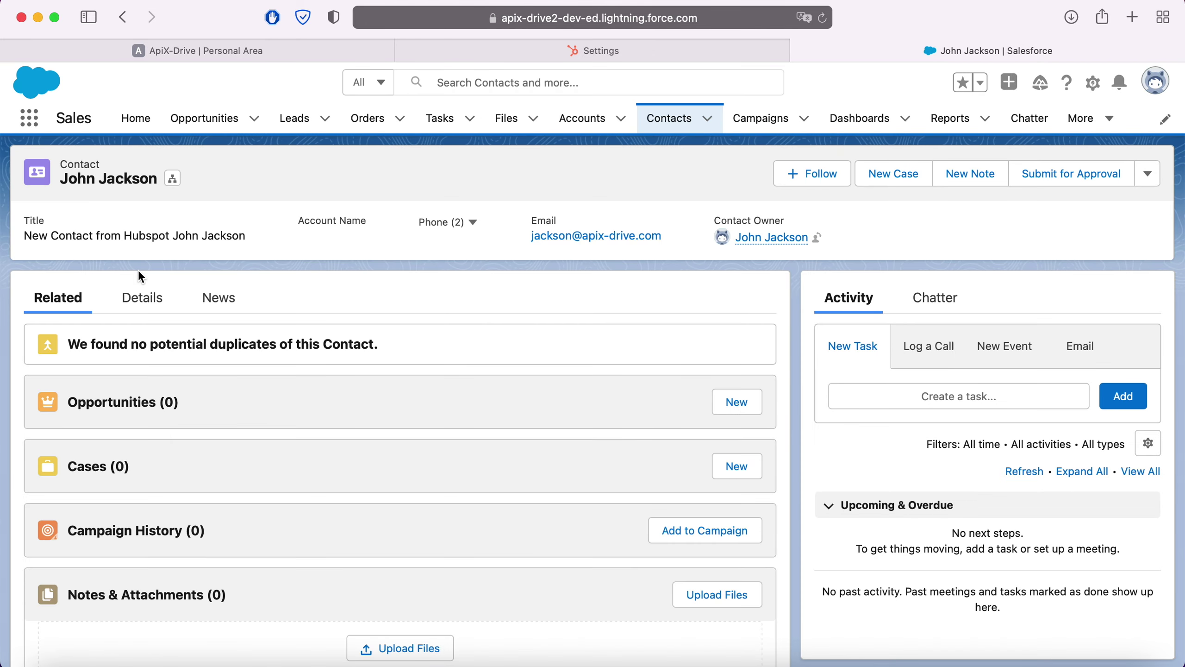
pyautogui.click(139, 298)
pyautogui.scroll(-5, 646, 404)
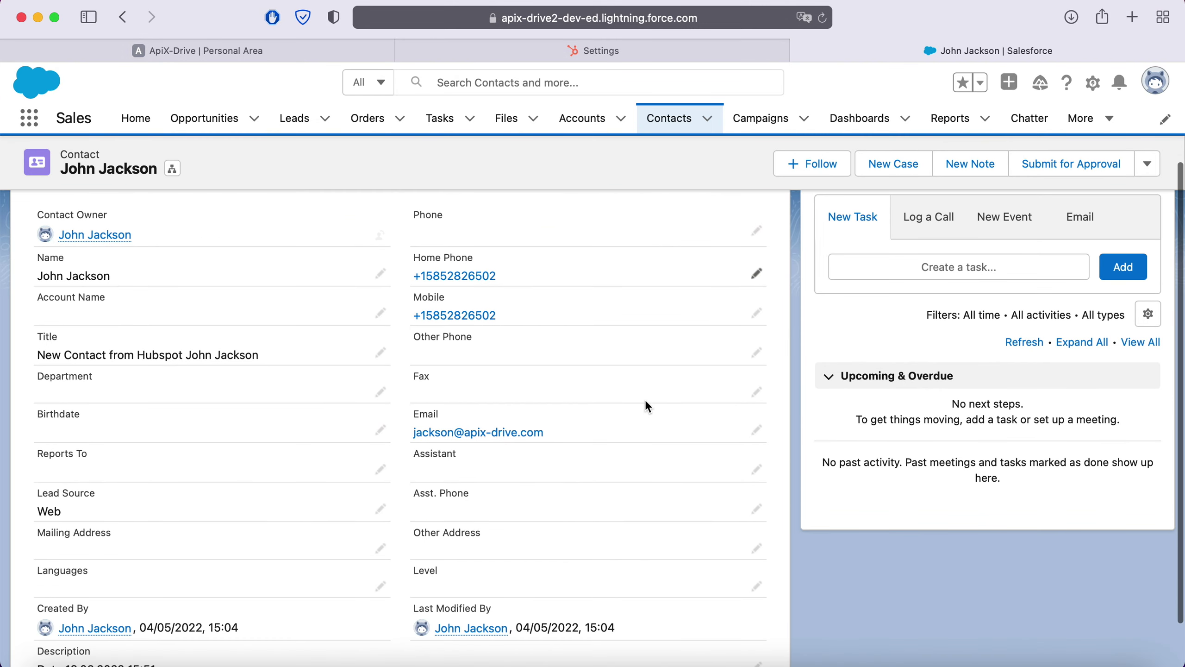
pyautogui.scroll(5, 646, 404)
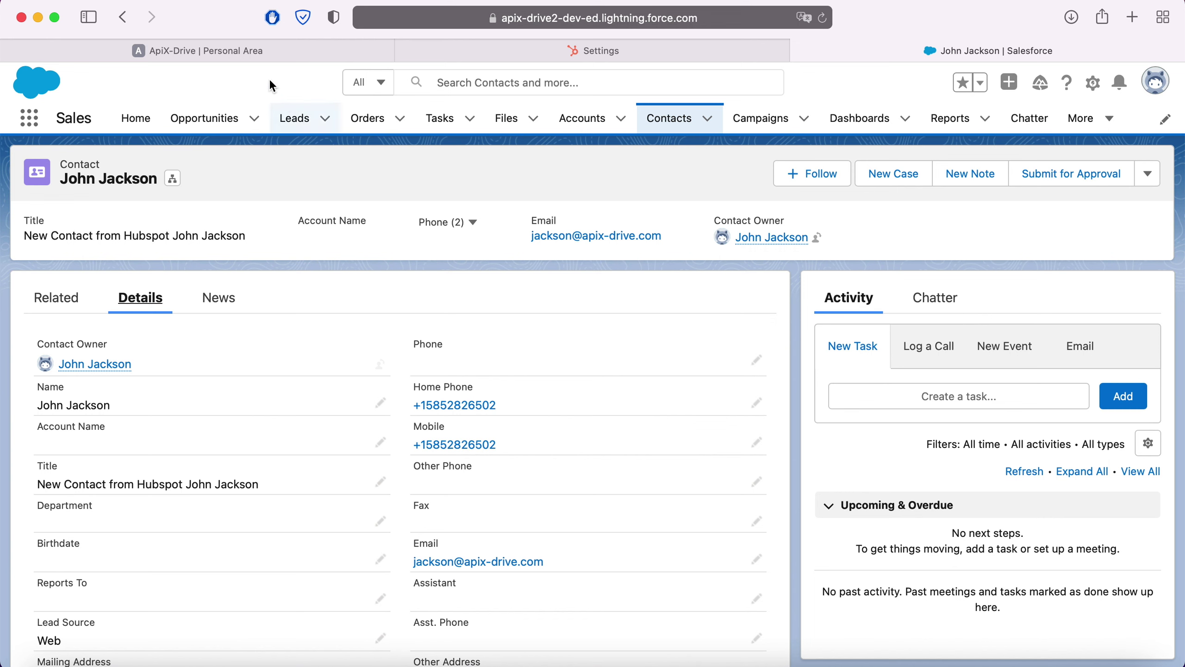
# Step: Back in ApiX-Drive, confirm the tested Salesforce destination to reach the Finish step
pyautogui.click(248, 54)
pyautogui.scroll(-10, 949, 379)
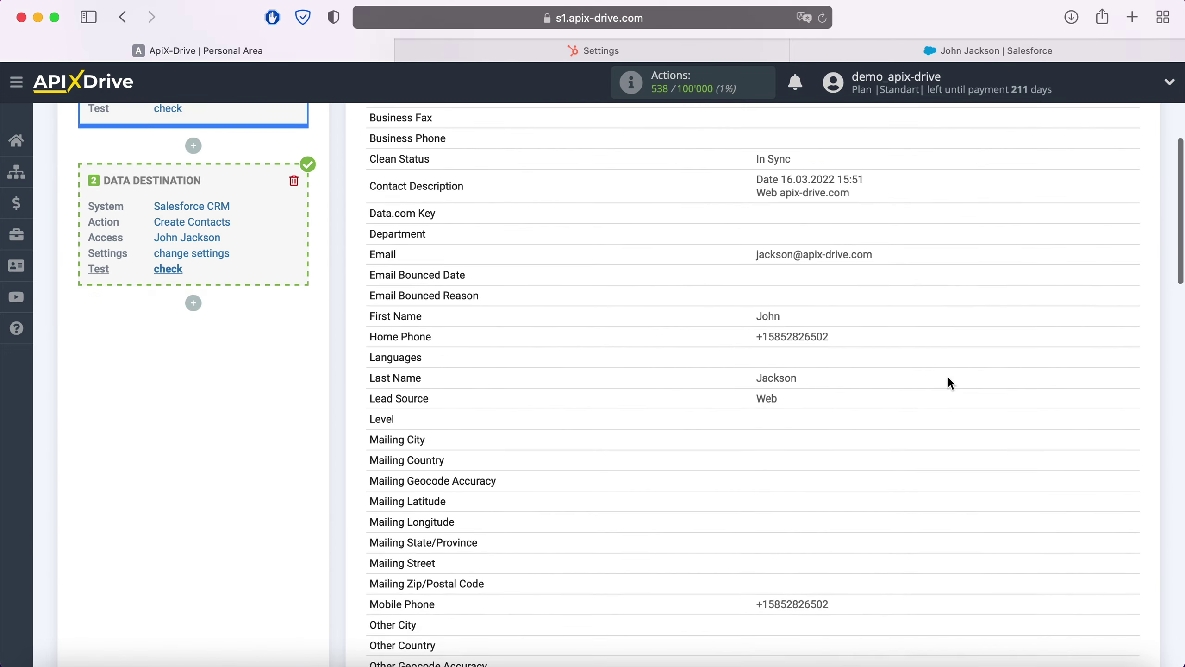
pyautogui.scroll(-15, 949, 379)
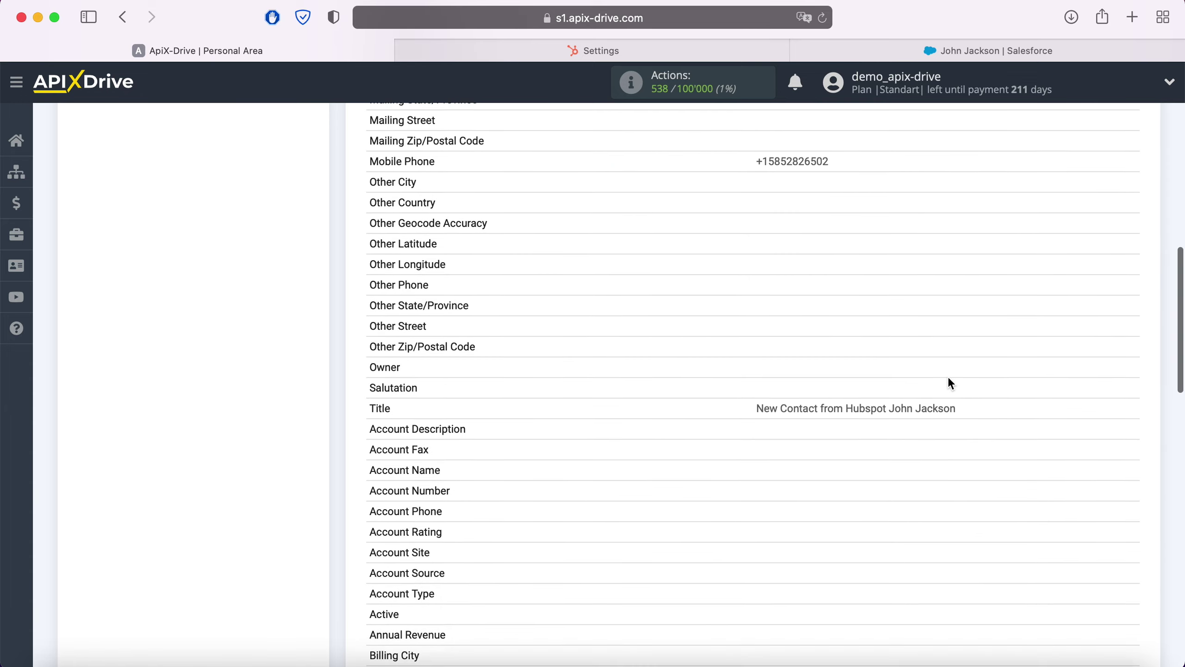
pyautogui.scroll(-12, 948, 380)
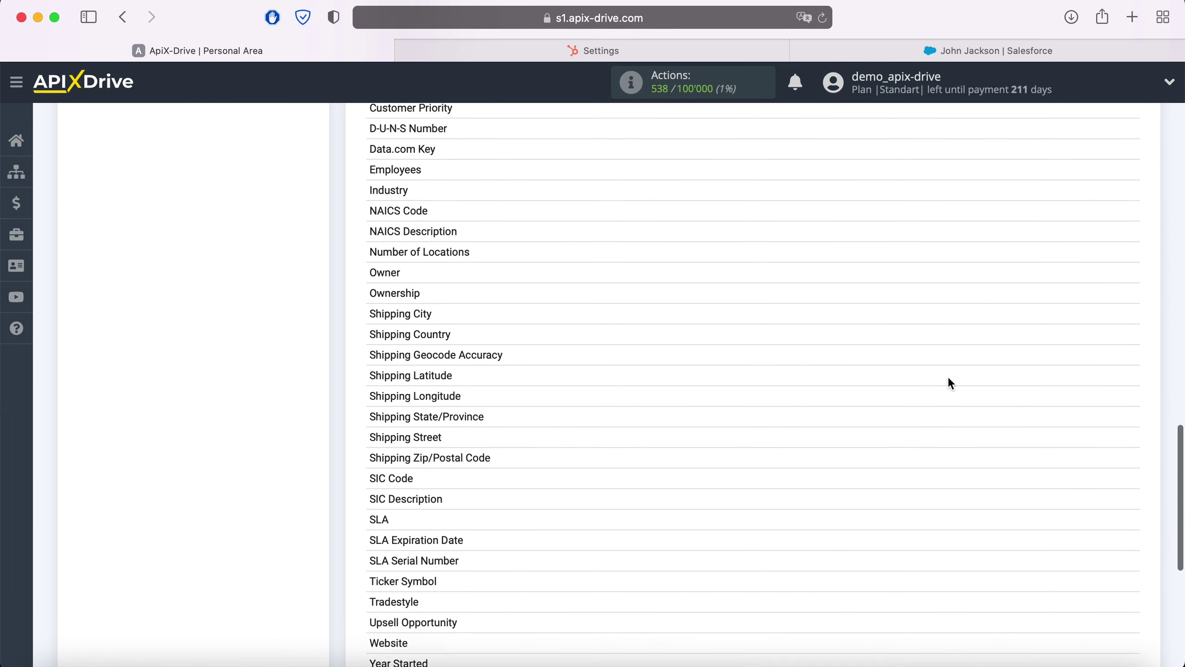
pyautogui.click(1124, 506)
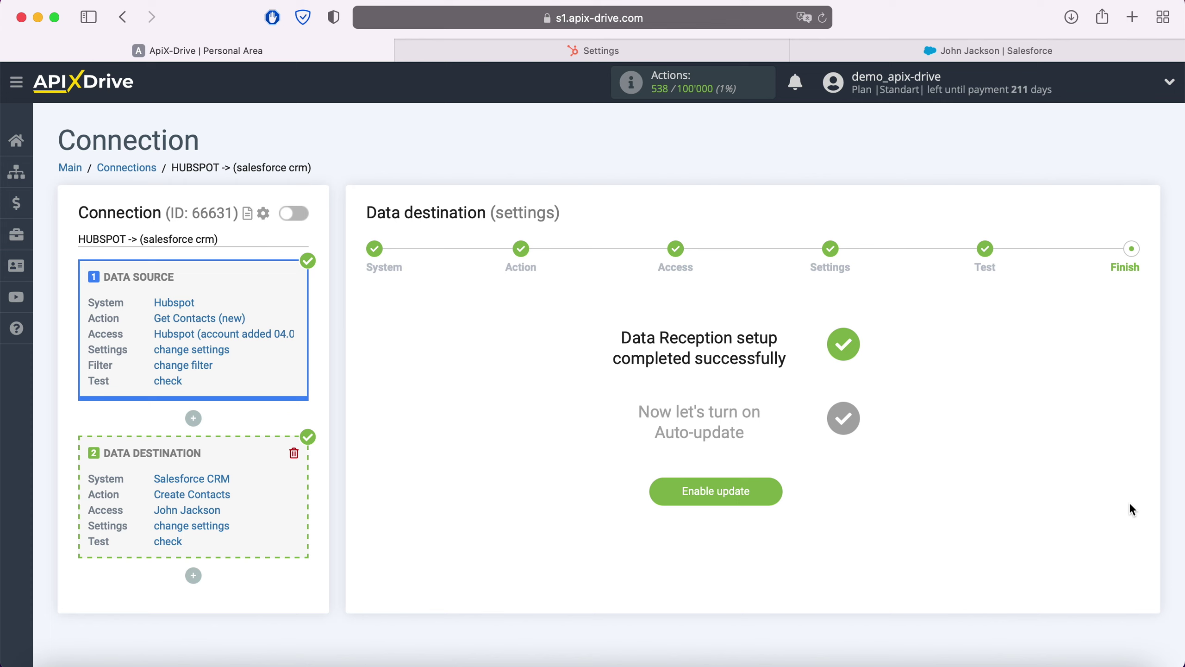
# Step: Enable updates for HUBSPOT -> (salesforce crm) and save a 5 minutes update interval
pyautogui.click(772, 492)
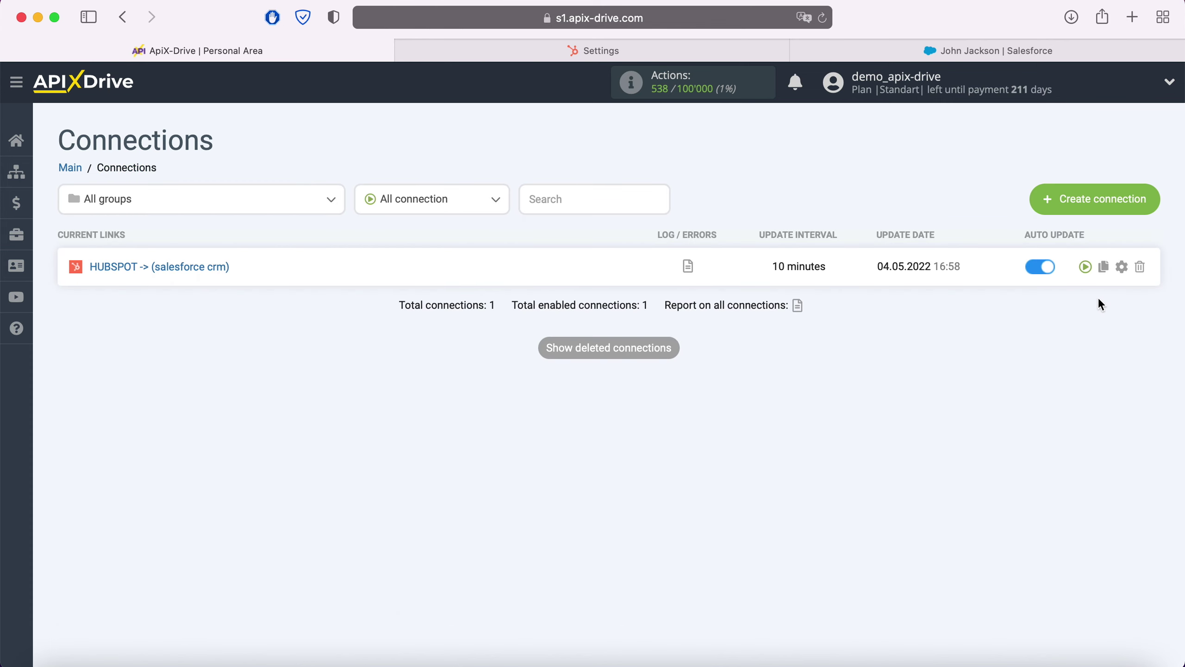
pyautogui.click(1121, 267)
pyautogui.click(702, 386)
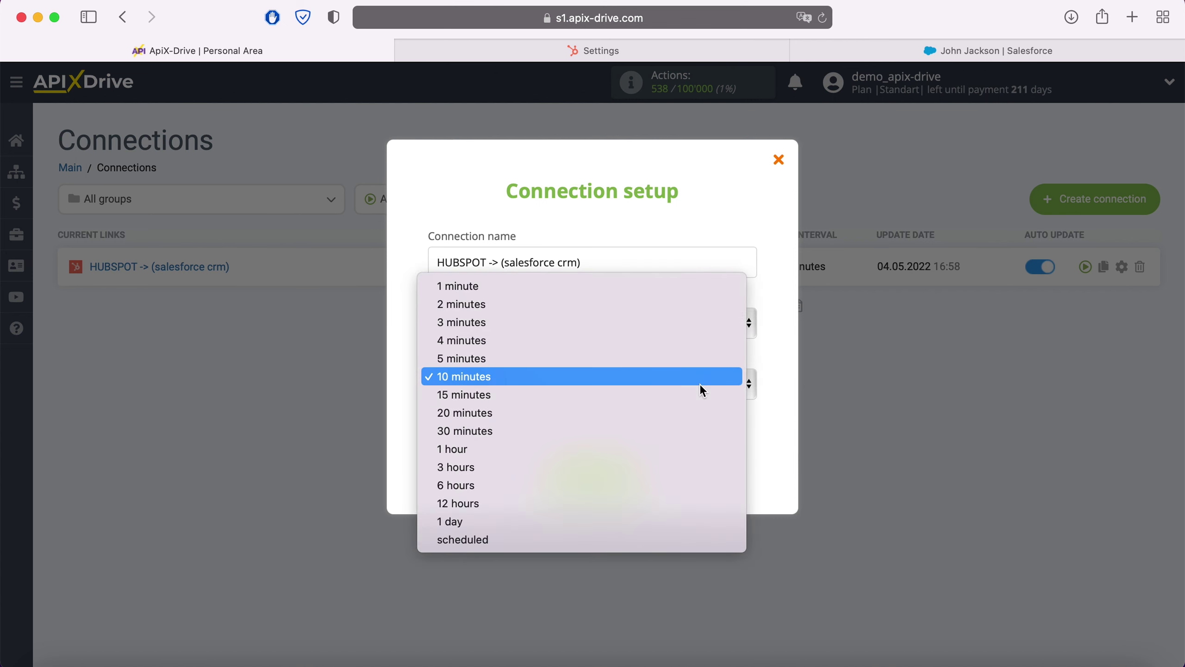
pyautogui.click(652, 358)
pyautogui.click(627, 472)
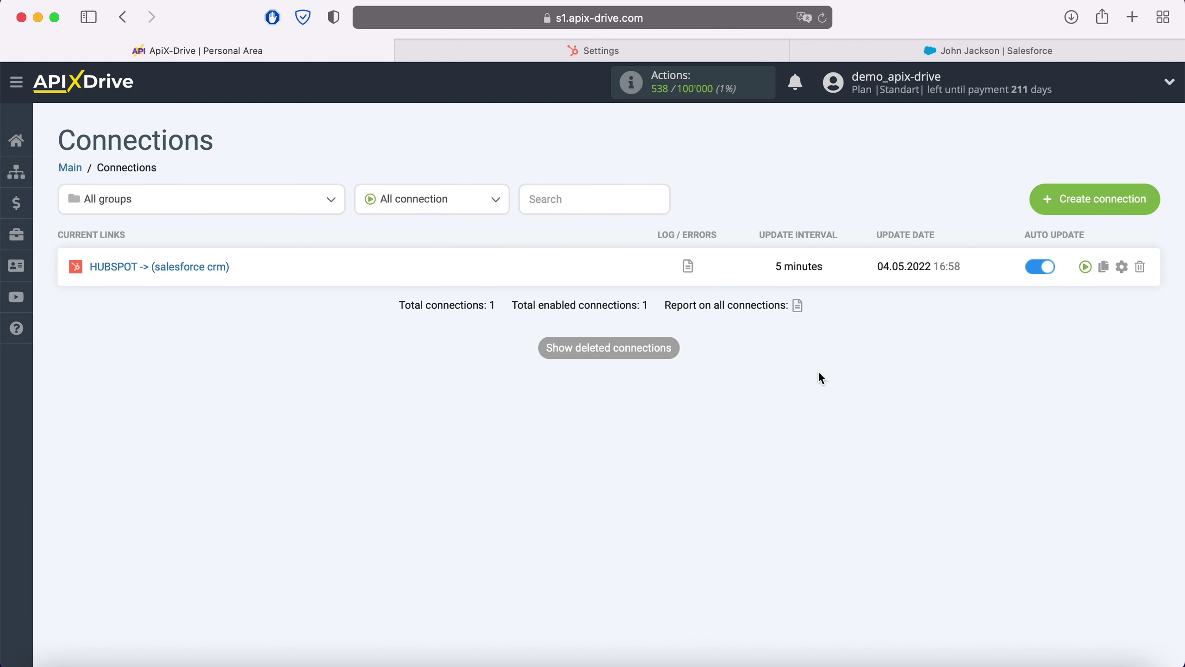